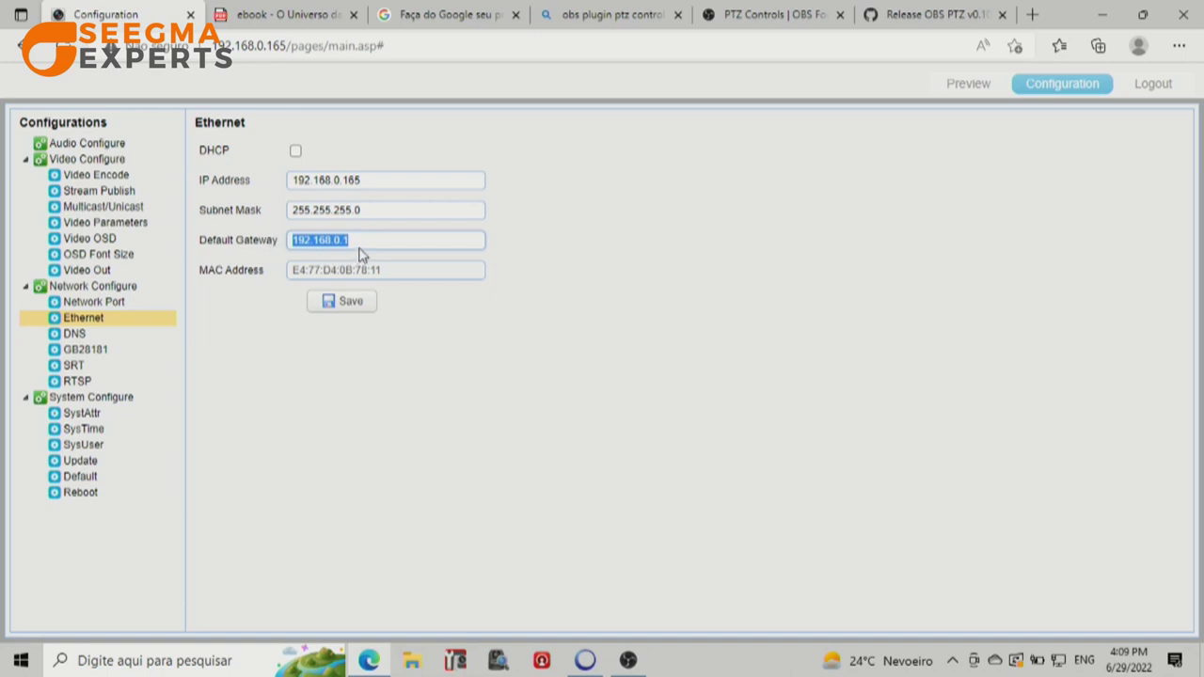
- Check the default gateway address in the camera's Ethernet settings
left_click_drag(380, 241, 294, 238)
left_click_drag(380, 242, 255, 237)
left_click_drag(297, 240, 384, 240)
left_click(384, 240)
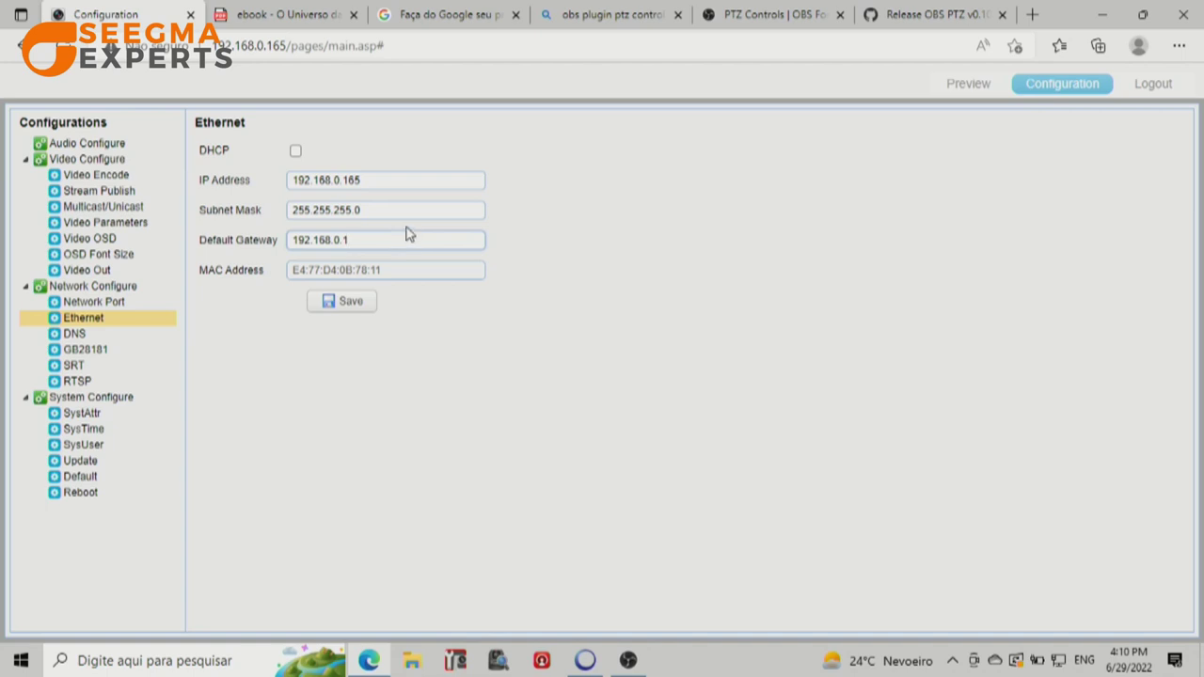
- Open a Windows Command Prompt and query the computer's IP configuration
key("super+r")
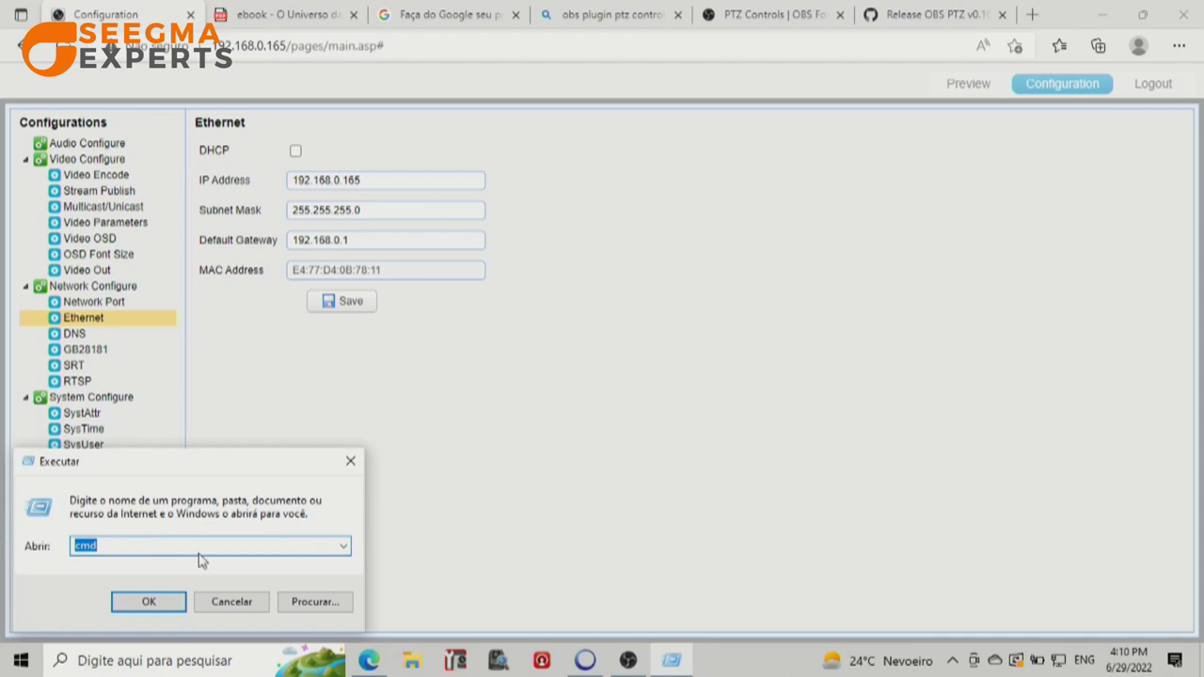
left_click(164, 613)
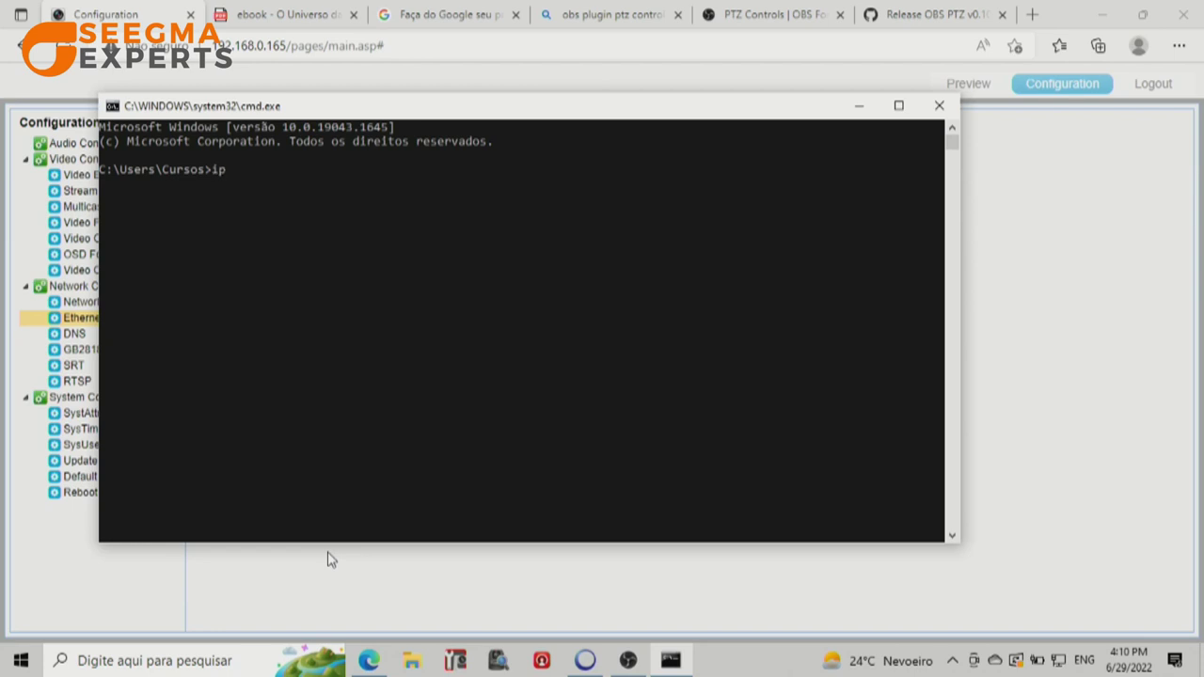
key("Return")
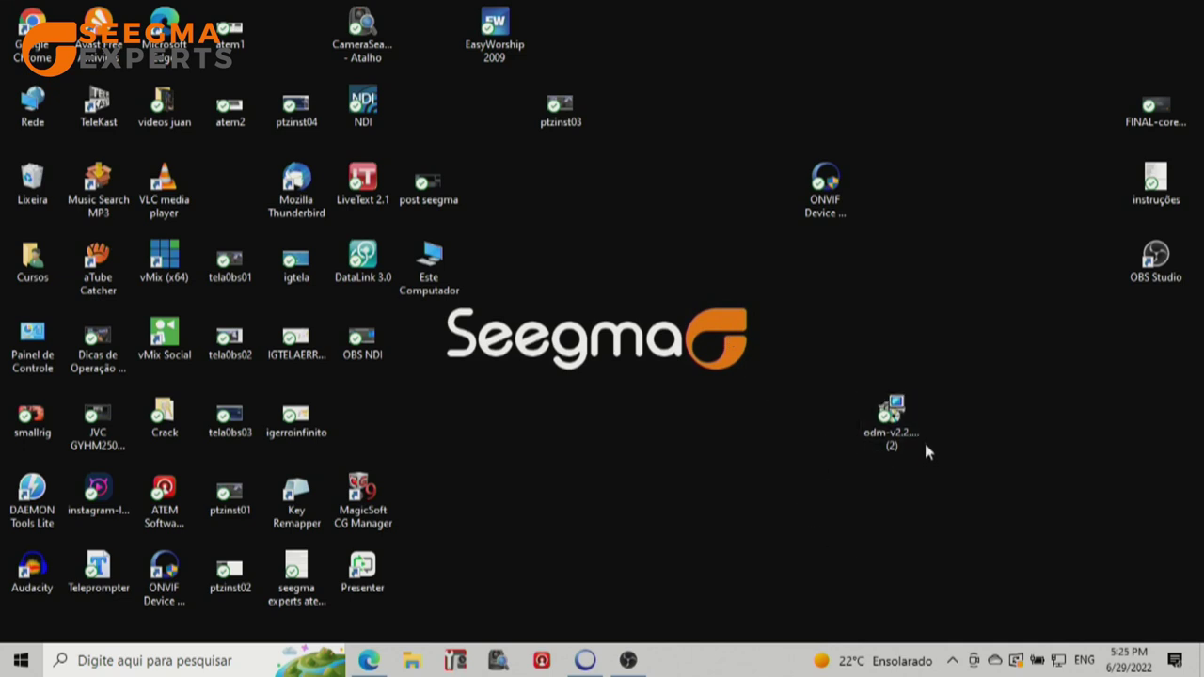
- Open the connection details of the computer's Ethernet adapter from the Windows network settings
right_click(1060, 662)
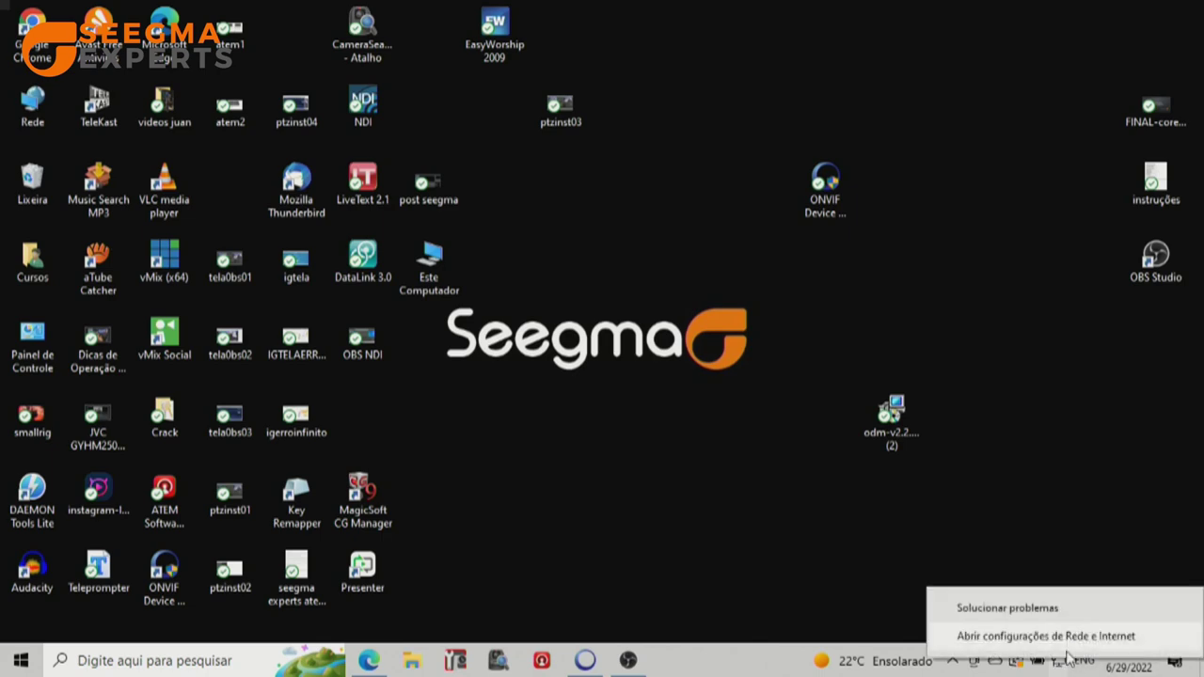
left_click(1012, 640)
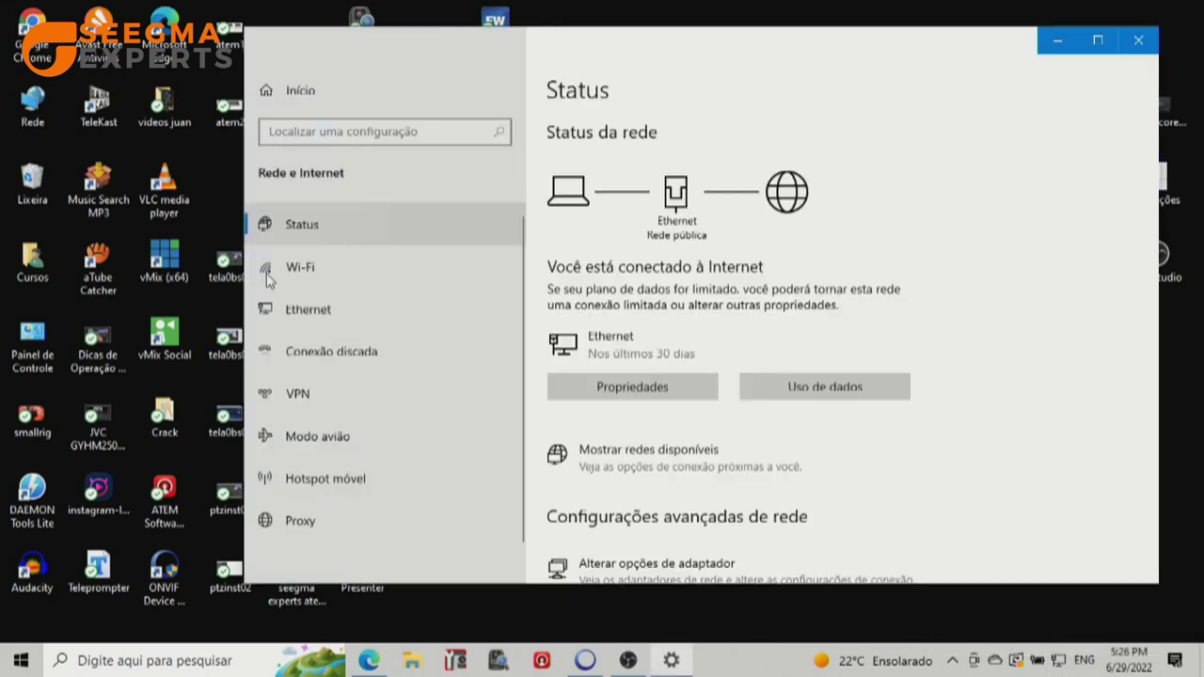
left_click(318, 307)
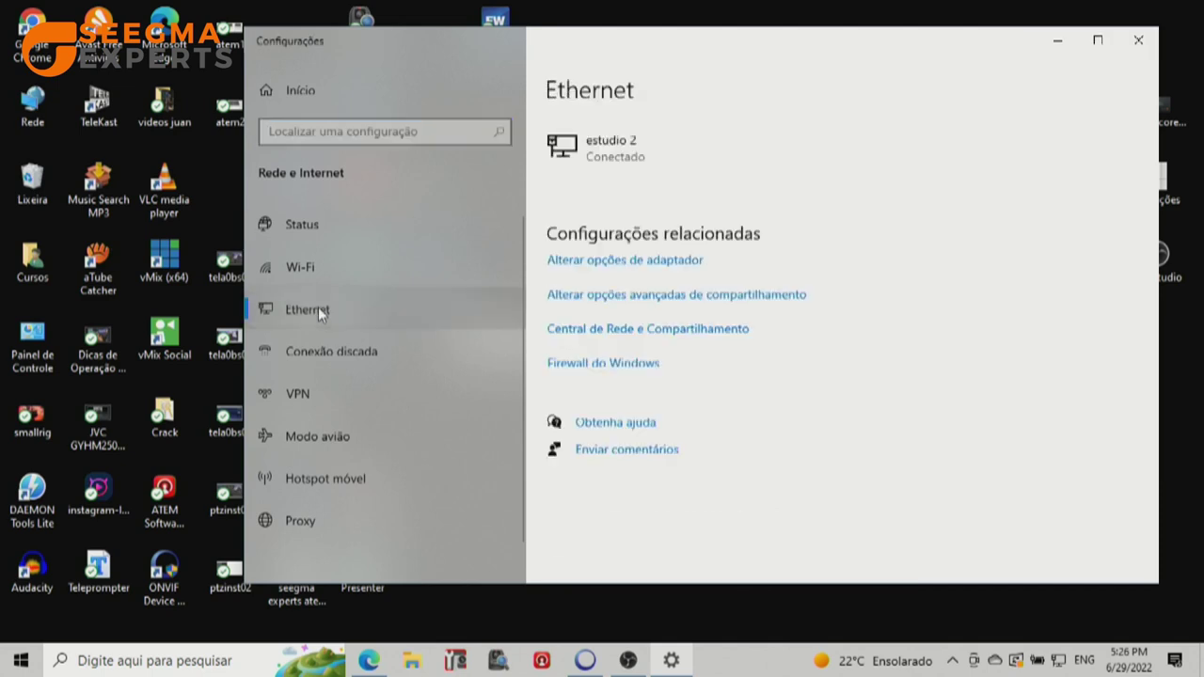
left_click(603, 267)
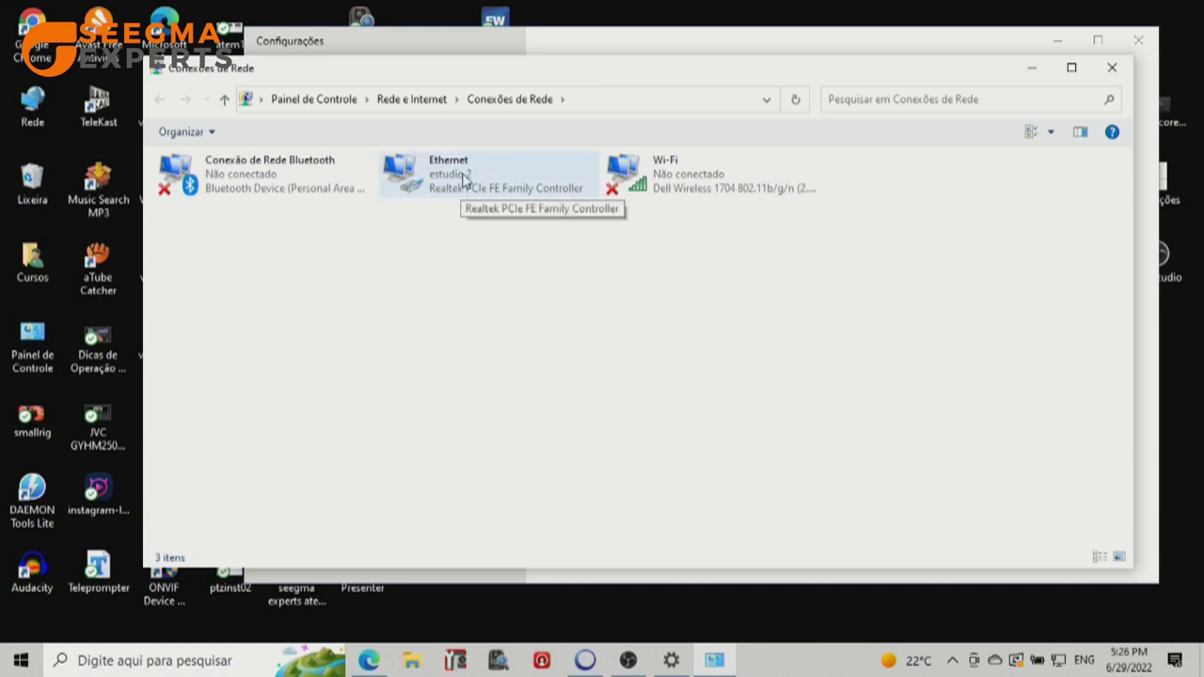
right_click(464, 175)
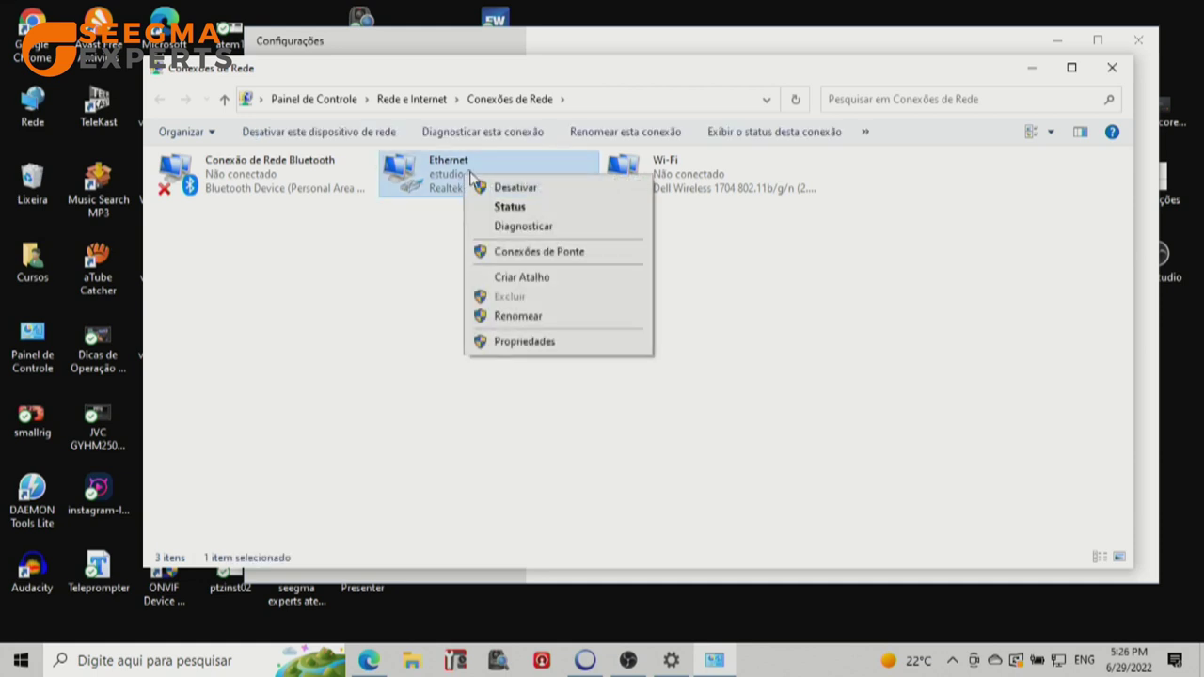
left_click(508, 208)
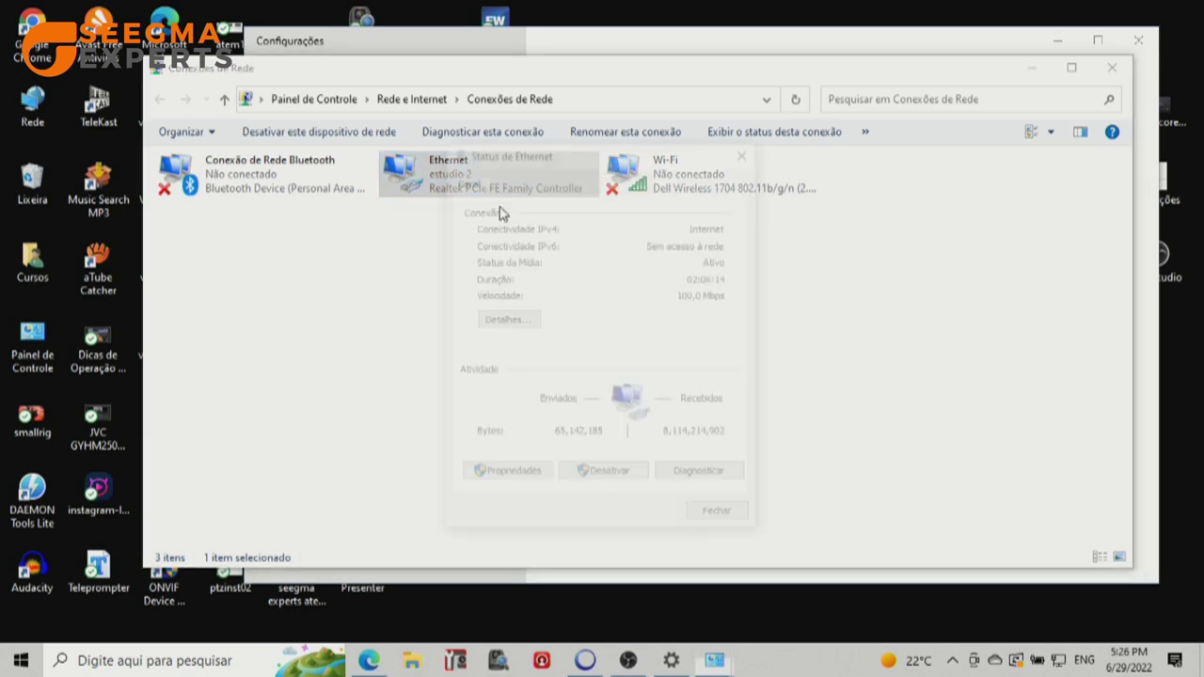
left_click(505, 320)
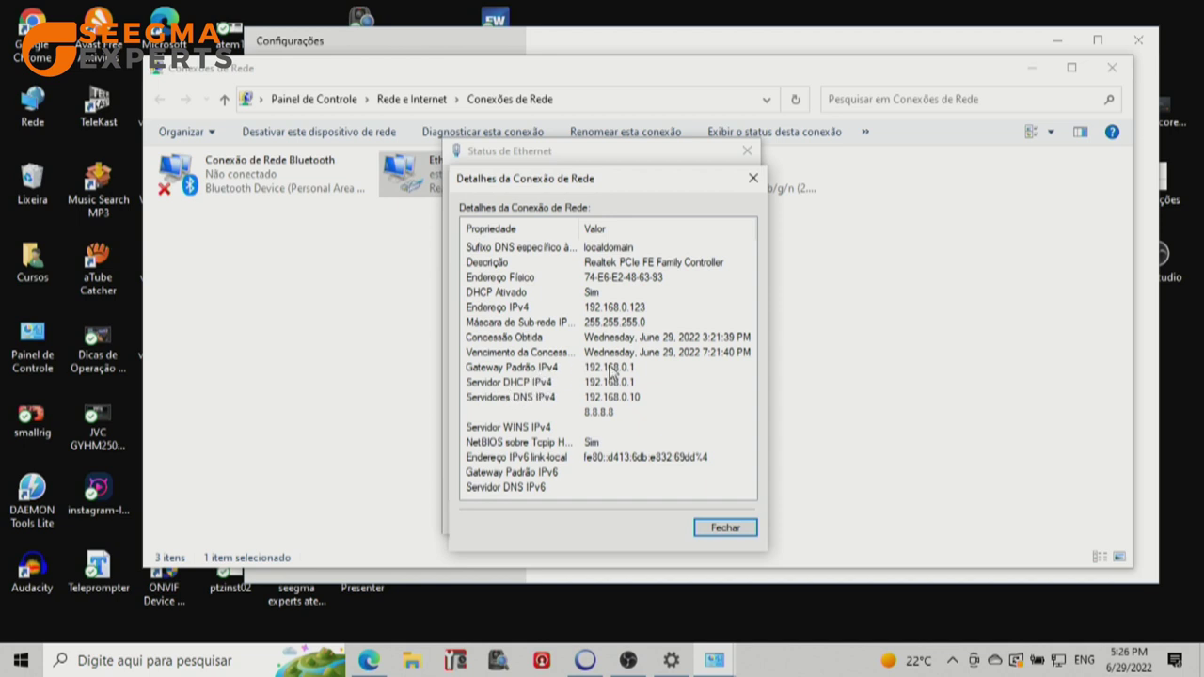
- Check the IPv4 default gateway, DHCP server and DNS server entries, and close the adapter's details and status windows
left_click(645, 371)
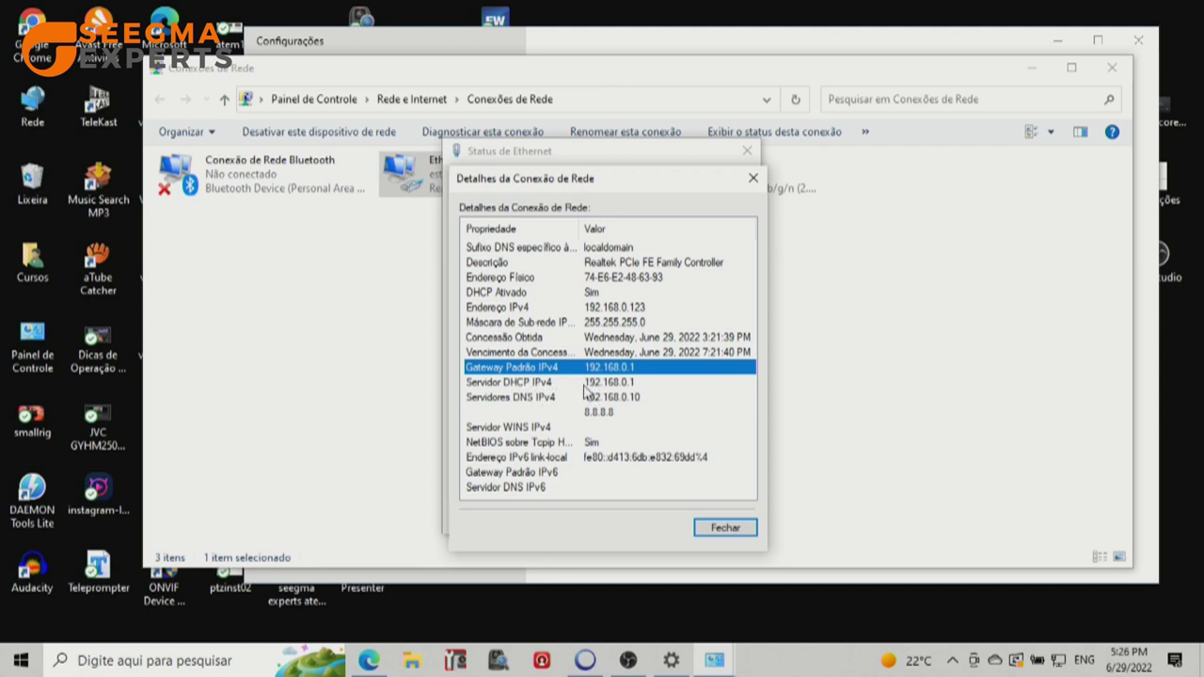
left_click(591, 384)
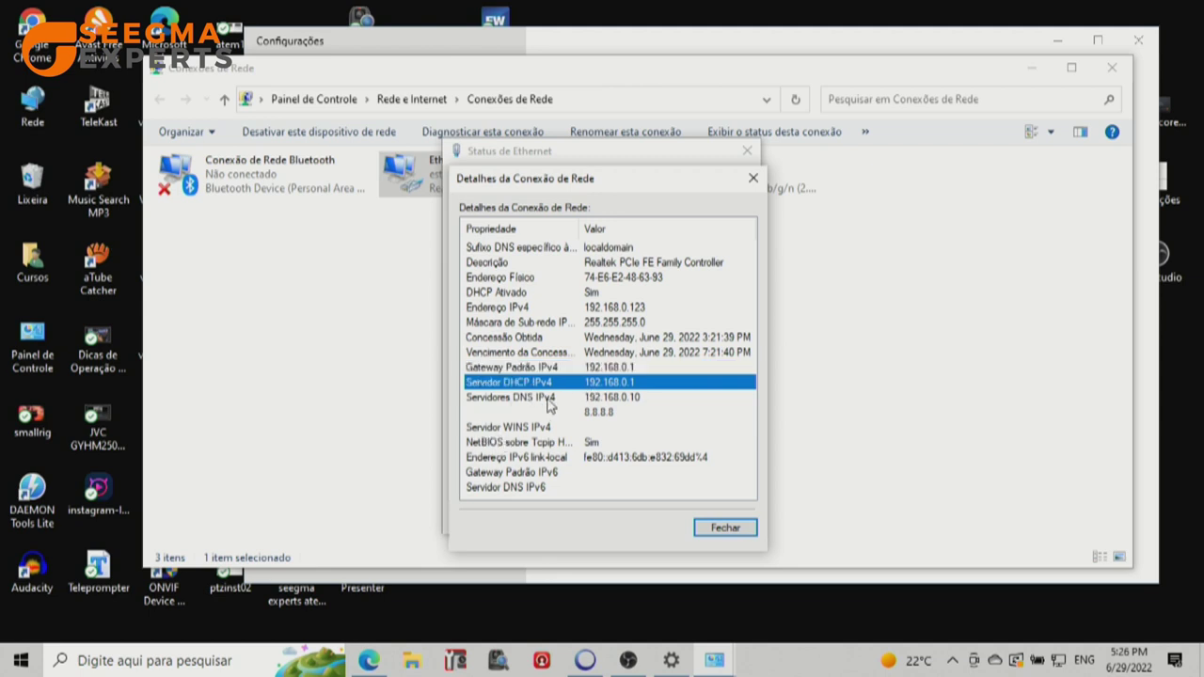
left_click(590, 398)
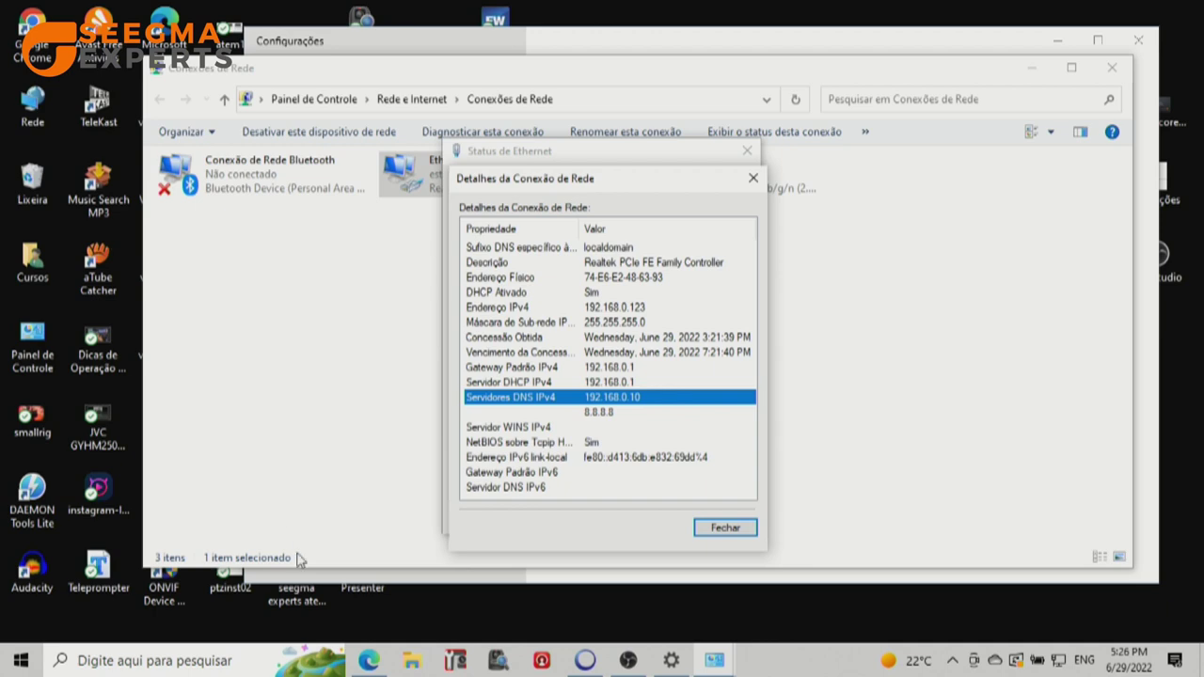
key("Escape")
key("Escape")
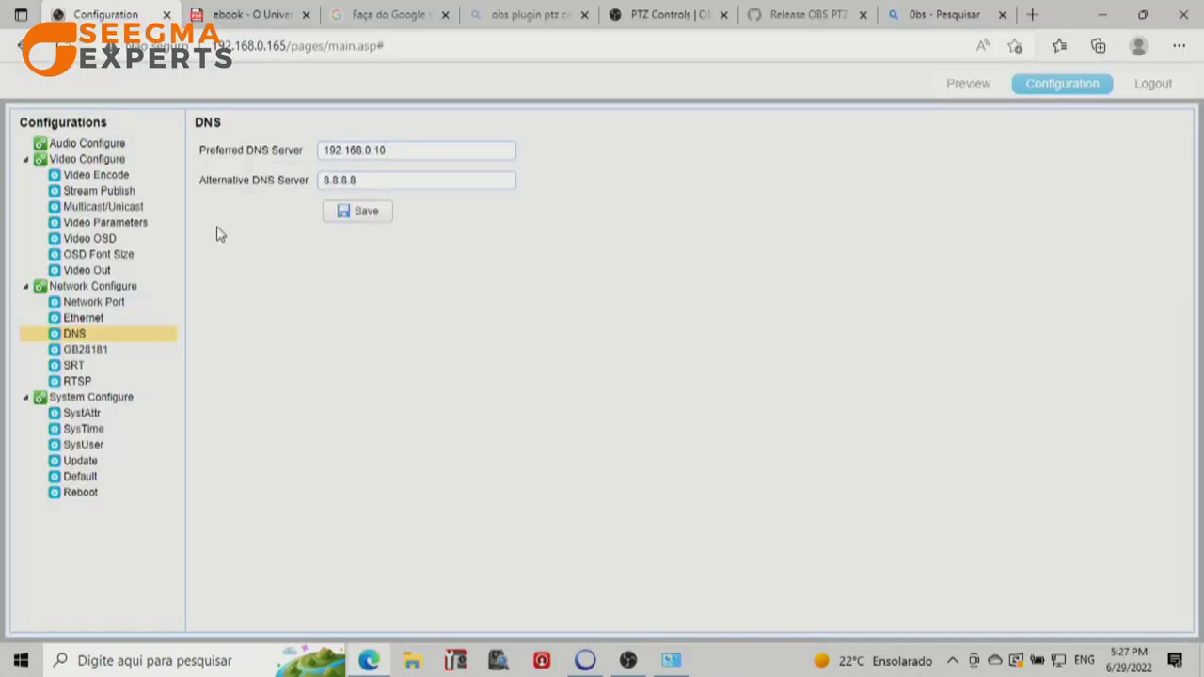
- Check the preferred and alternative DNS servers on the camera's DNS configuration page in the browser
left_click_drag(396, 150, 319, 149)
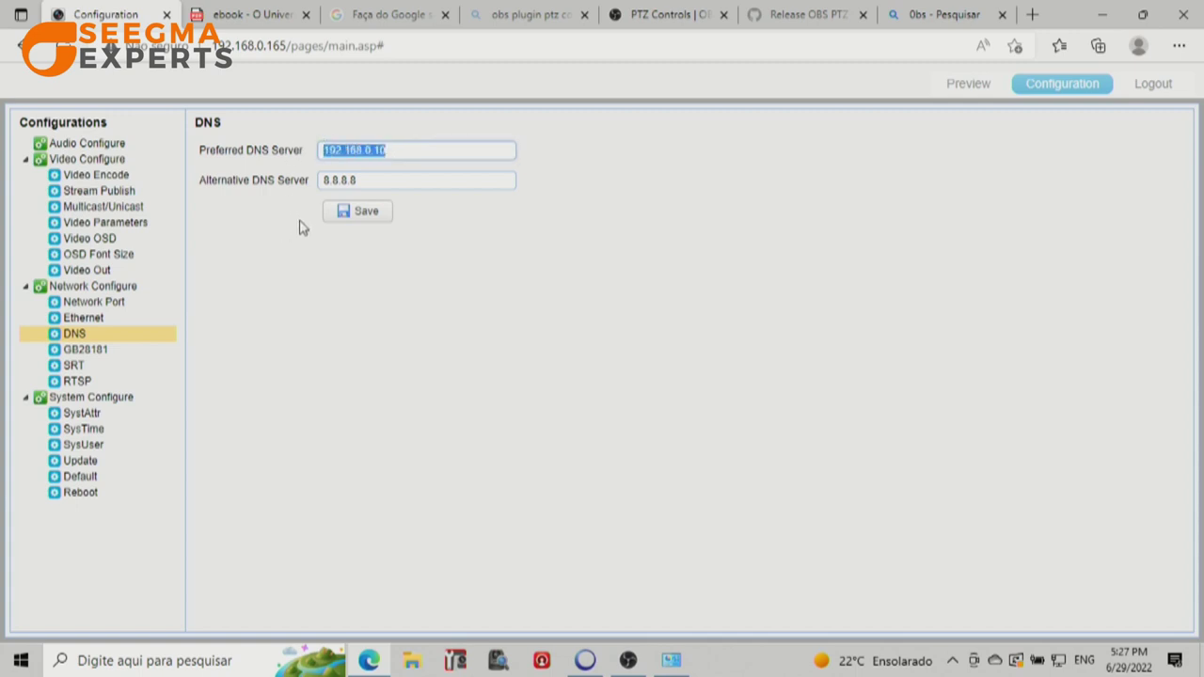
left_click_drag(376, 178, 320, 180)
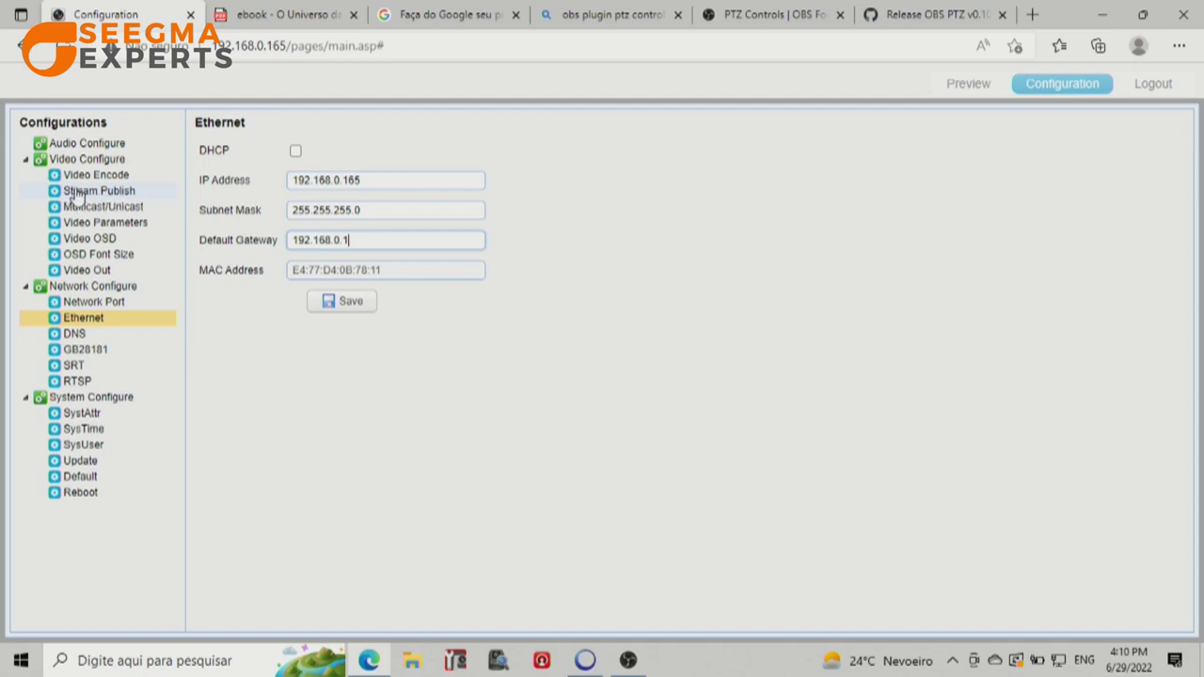
- Open the camera's Stream Publish settings and choose RTMP as the main stream's protocol type
left_click(125, 193)
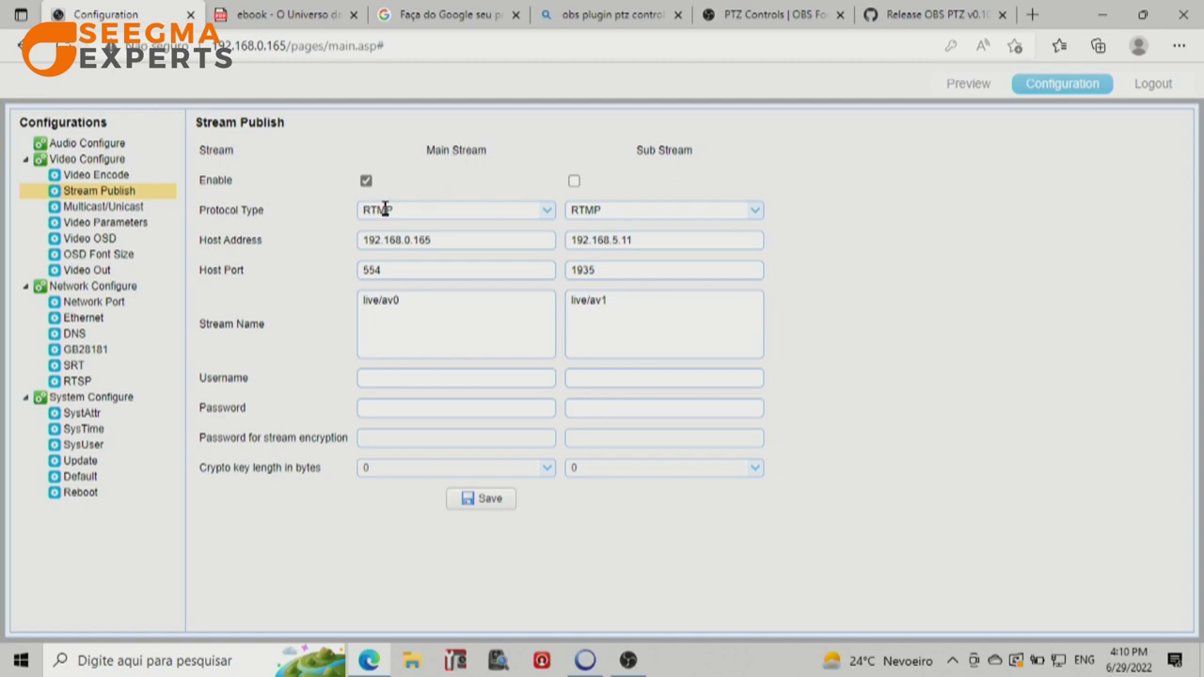
left_click(546, 210)
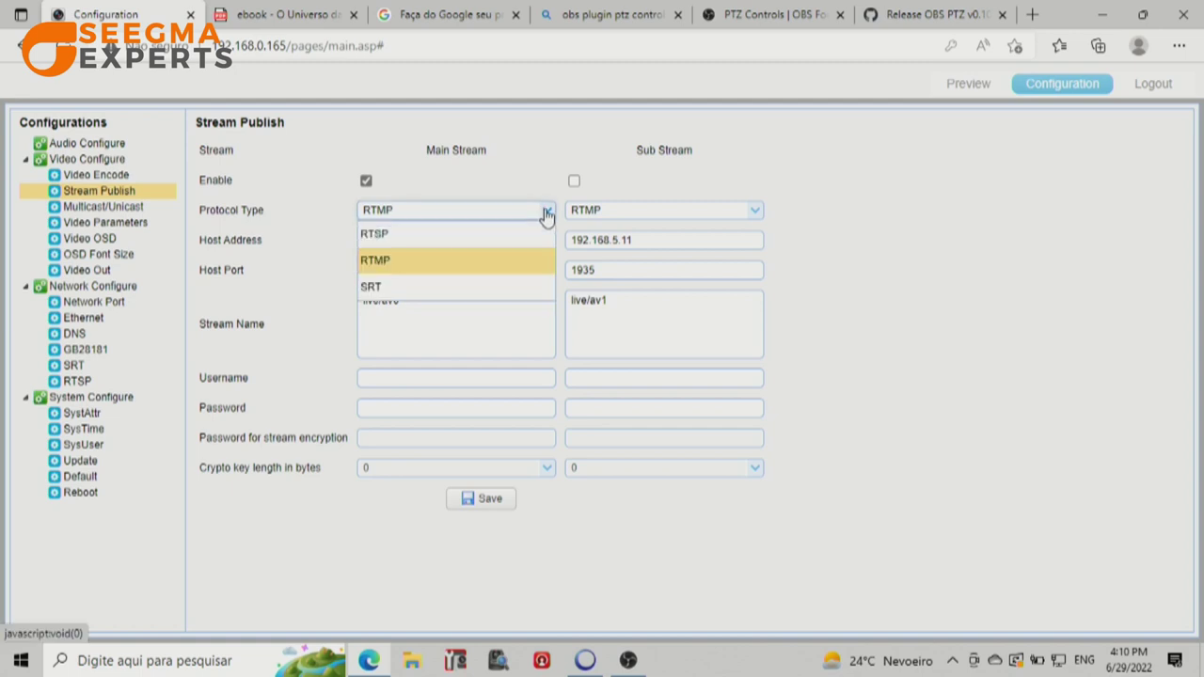
left_click(379, 260)
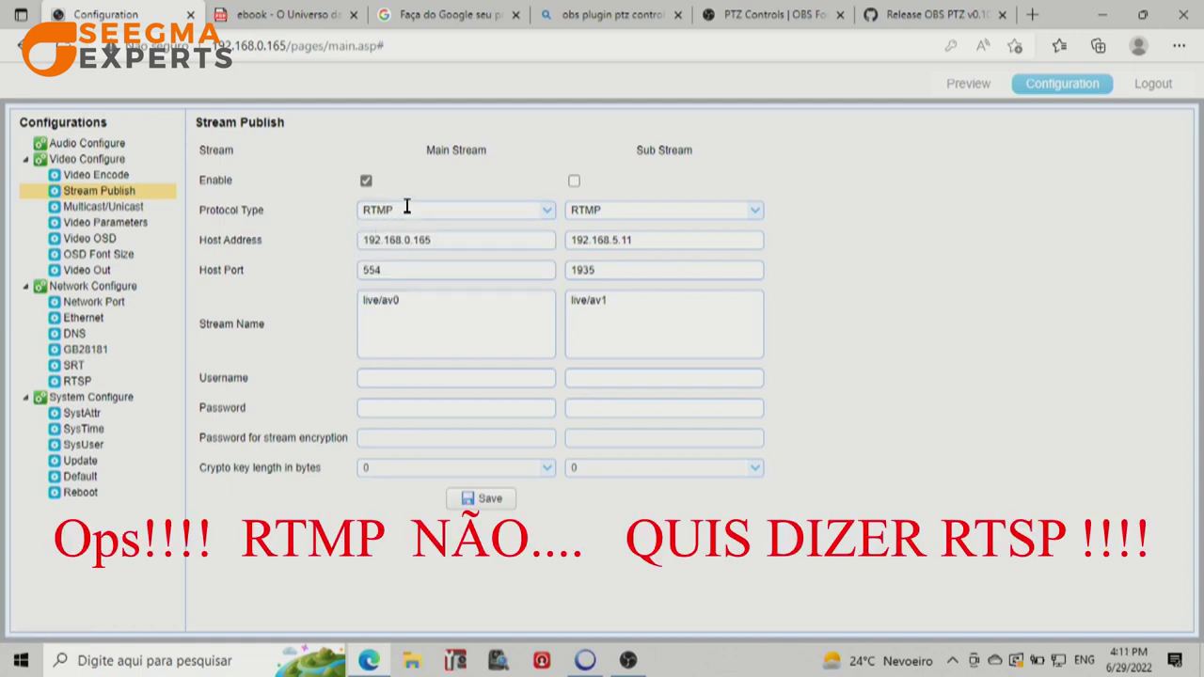
- Check the main stream's host address, host port and stream name in the Stream Publish settings
left_click_drag(452, 243, 304, 237)
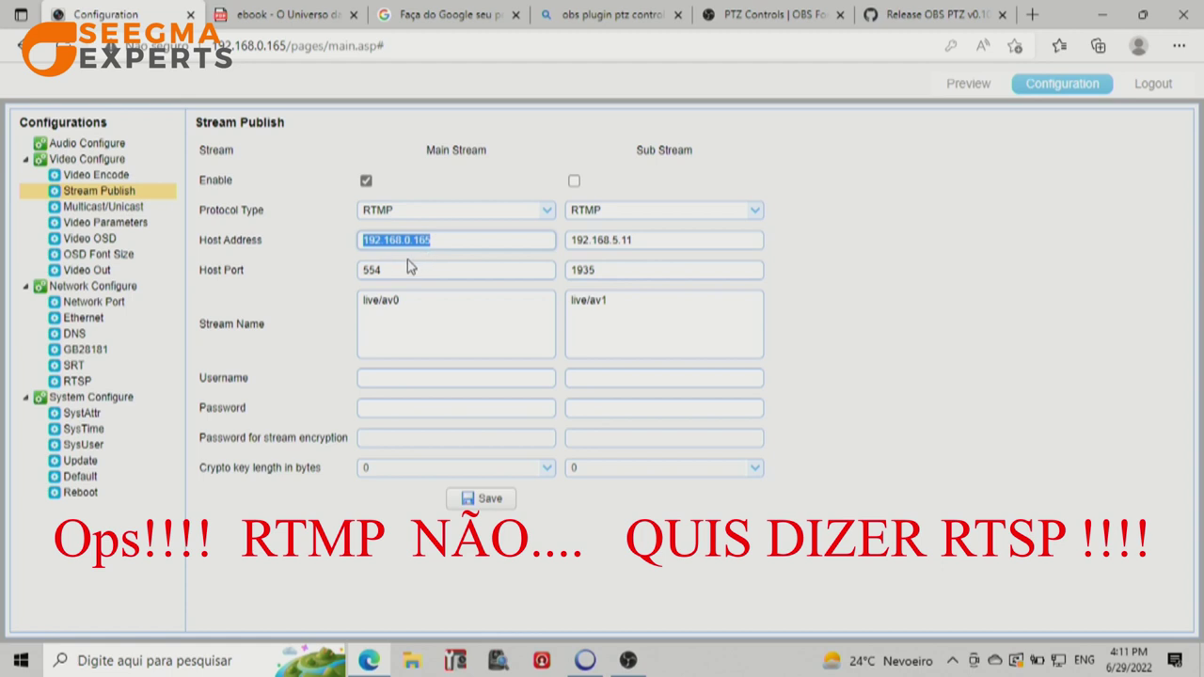
left_click_drag(396, 271, 336, 265)
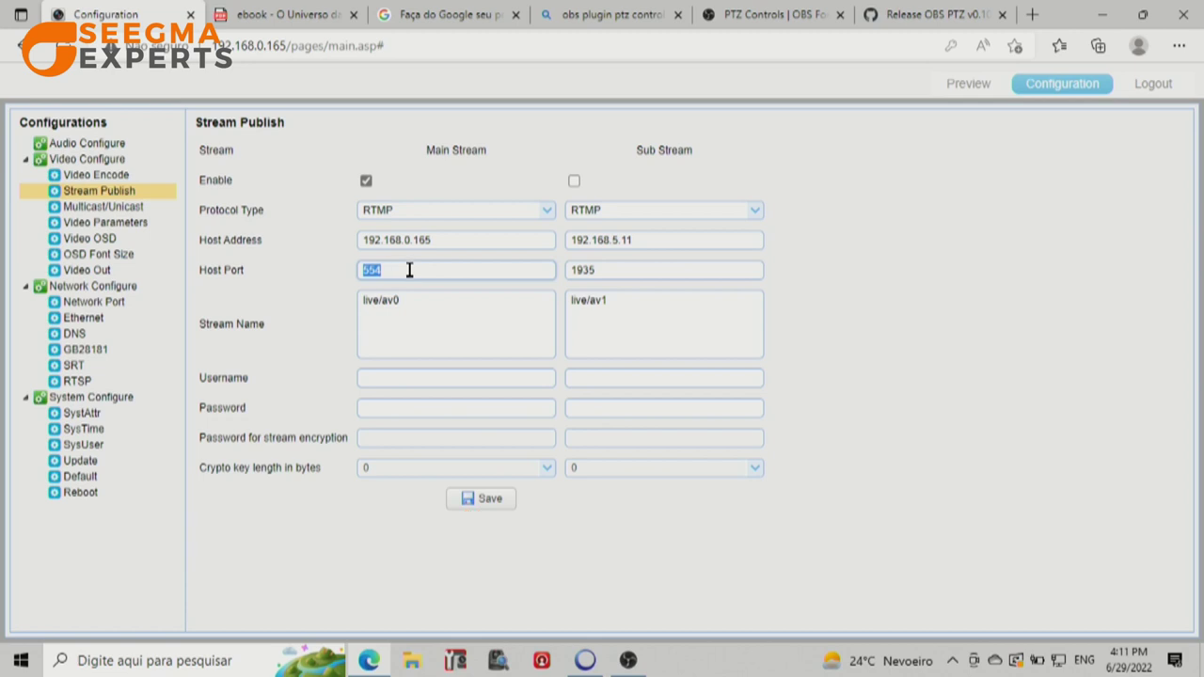
key("End")
left_click_drag(382, 269, 326, 272)
left_click_drag(403, 301, 330, 295)
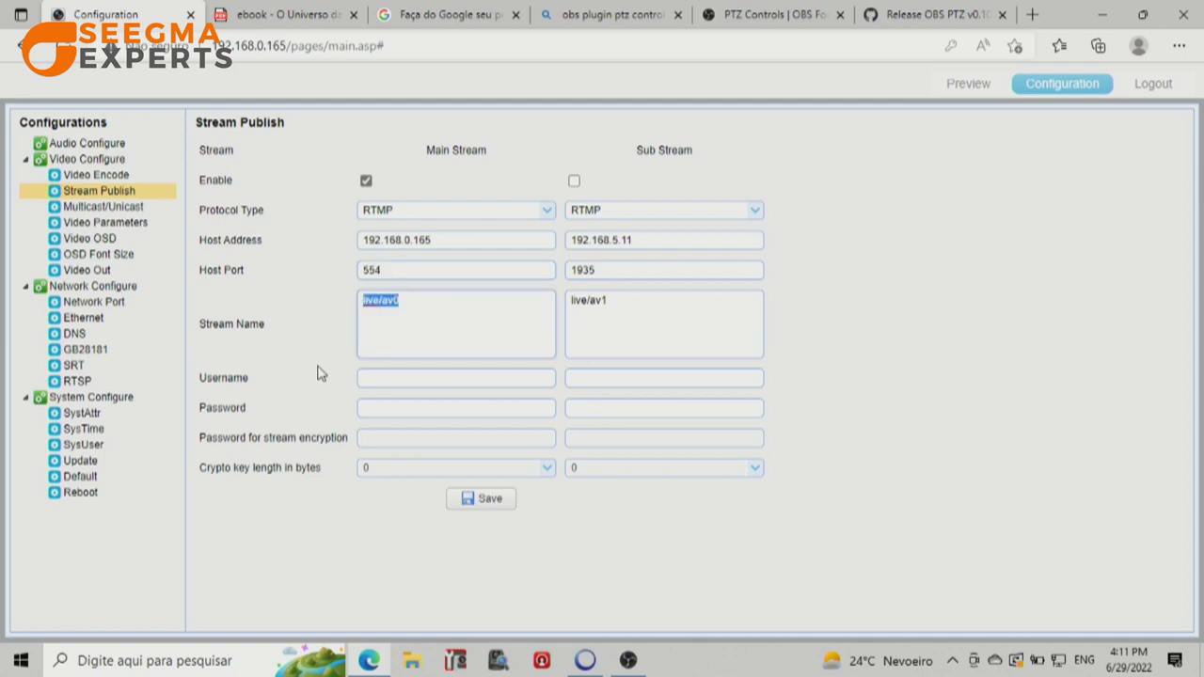
left_click(405, 330)
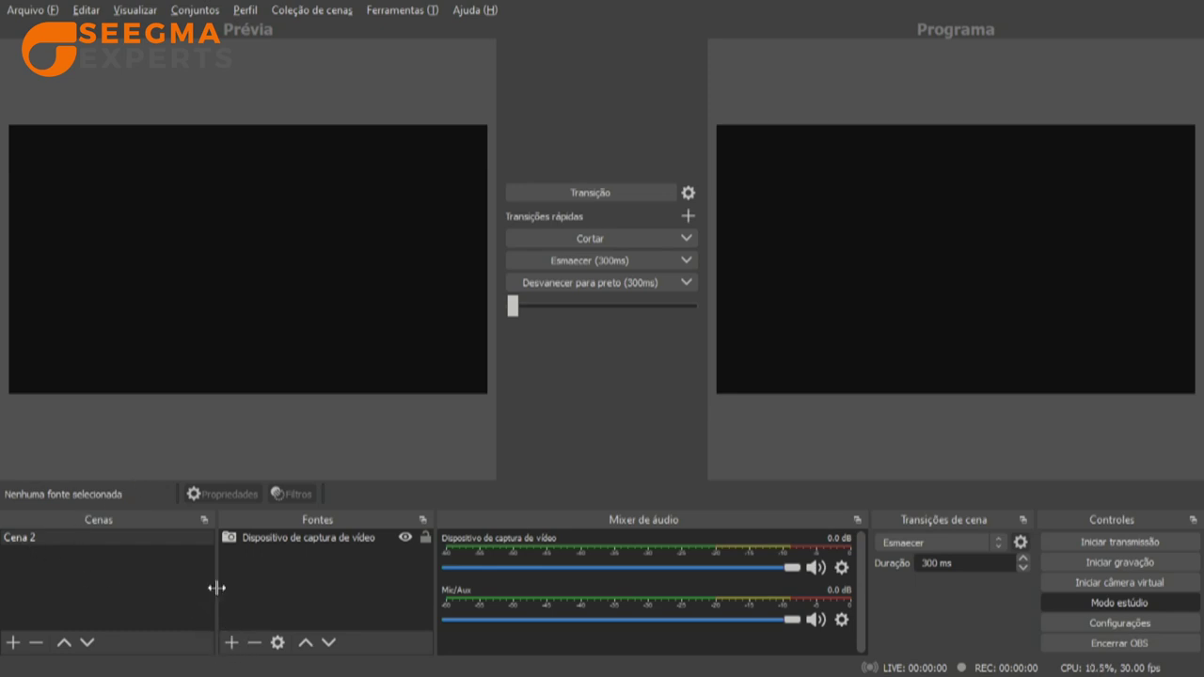
- In OBS Studio, add a new media source named SeeOne165 to the scene Cena 2
left_click(232, 644)
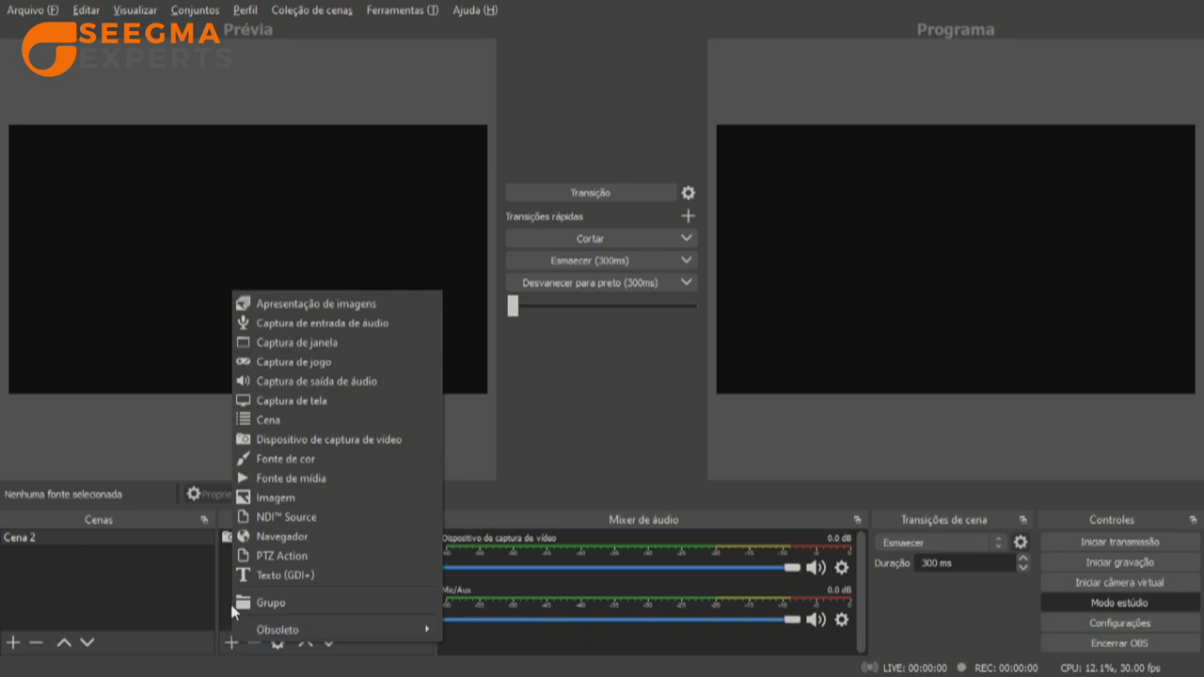
left_click(303, 486)
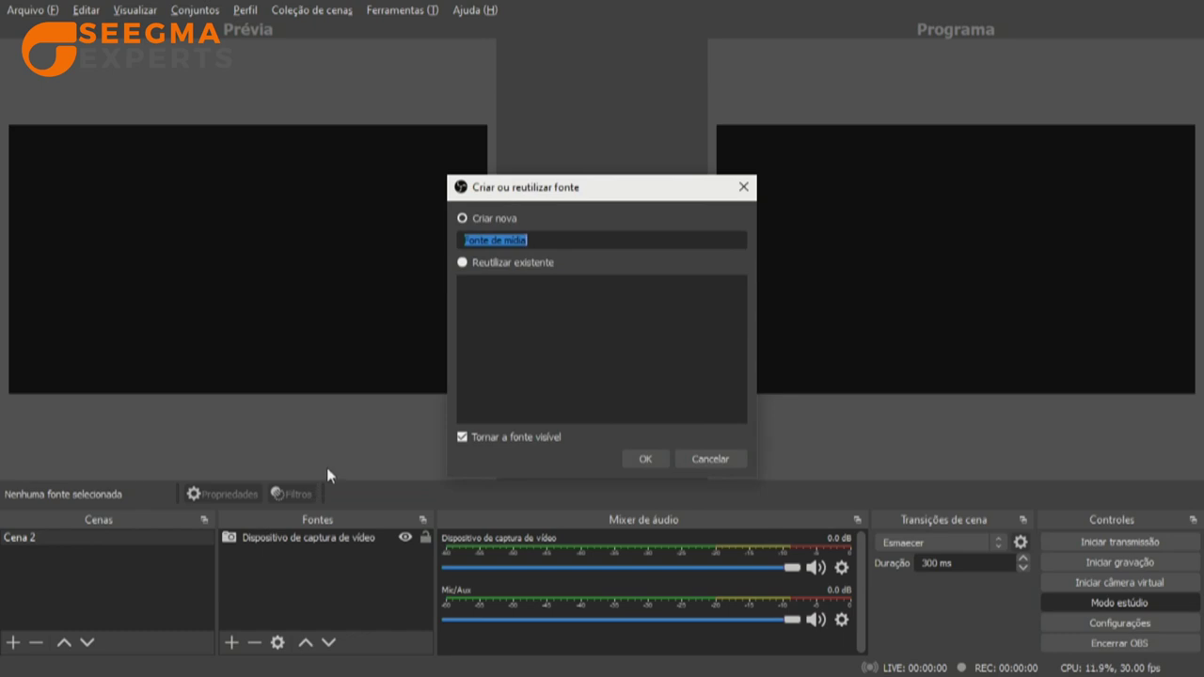
type("SeeOne165")
left_click(645, 461)
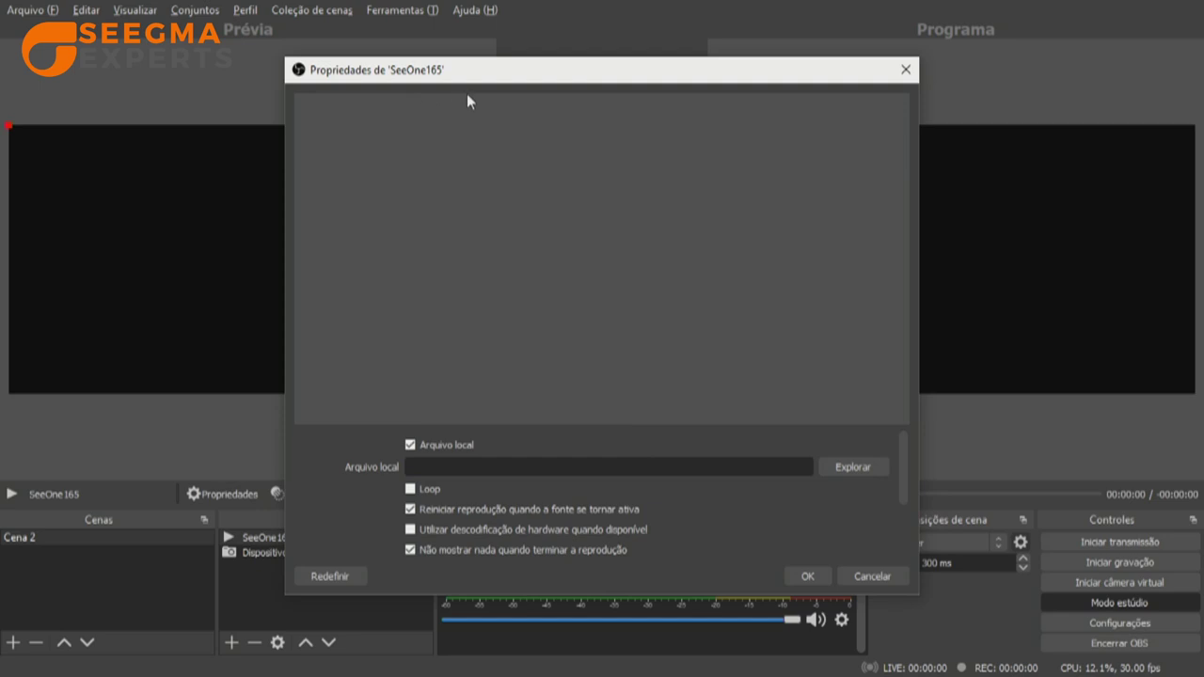
- Turn off the local file option for SeeOne165 and set its input to rtsp://192.168.0.165:554/live/av0
mouse_move(479, 79)
left_mouse_down()
mouse_move(389, 129)
mouse_move(457, 123)
mouse_move(504, 82)
left_mouse_up()
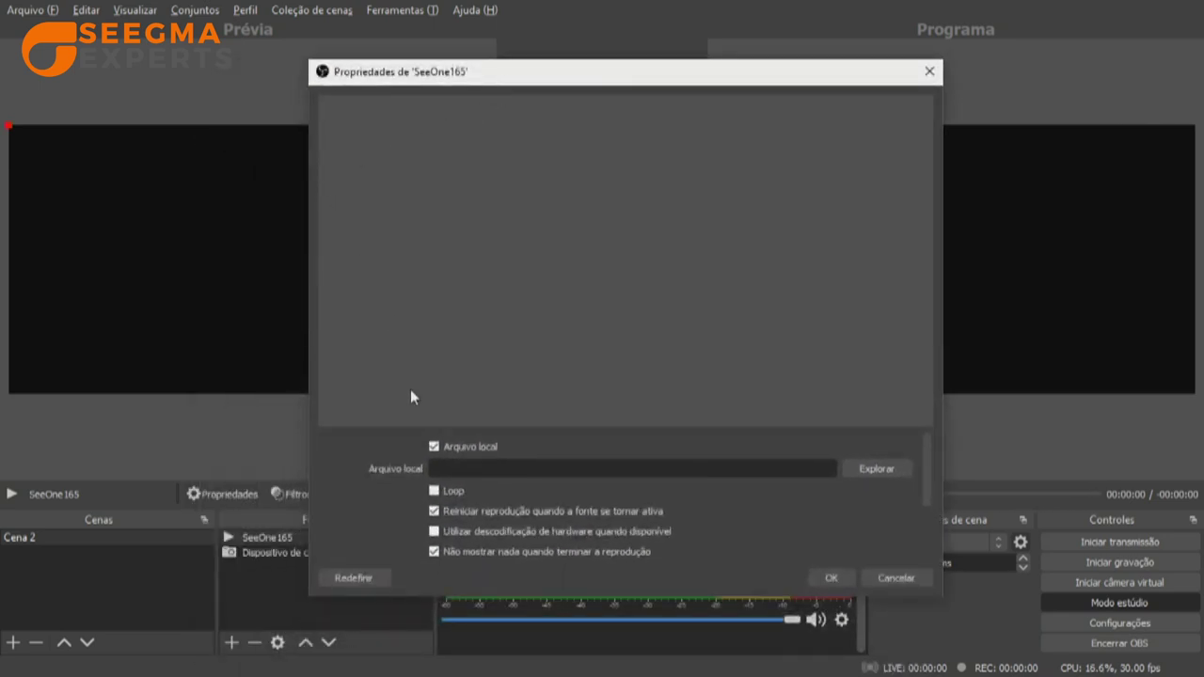
left_click(433, 448)
left_click(435, 449)
left_click(434, 449)
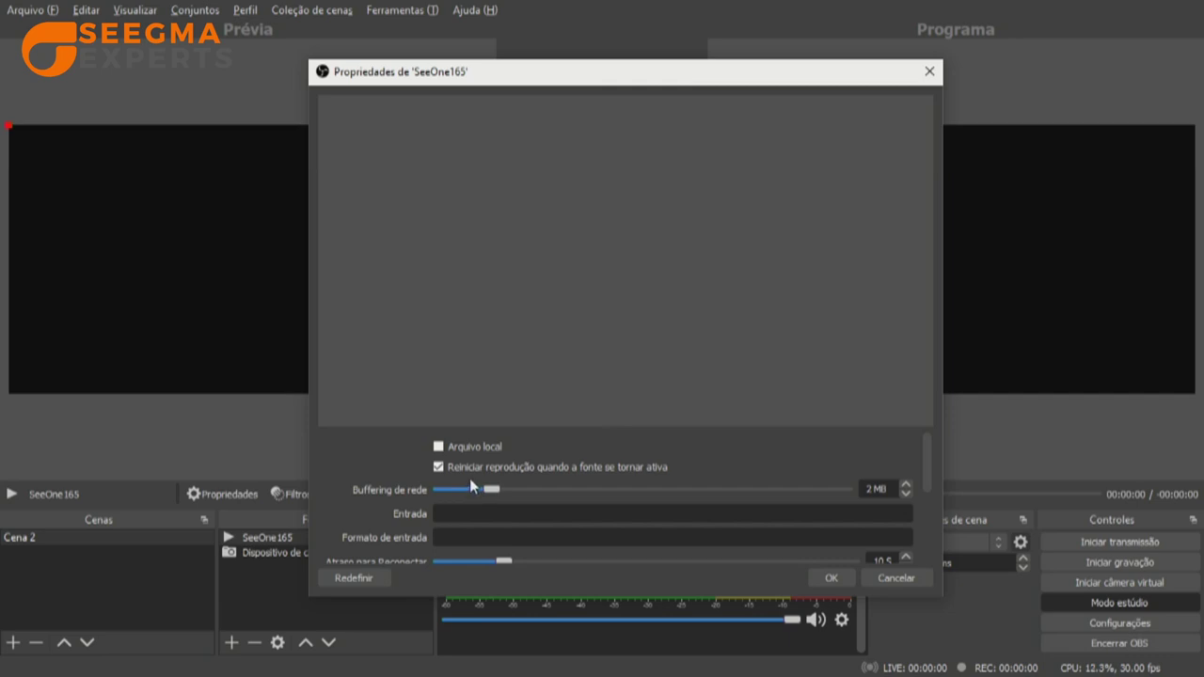
type("rtsp://192.168.0.165:554/live/av0")
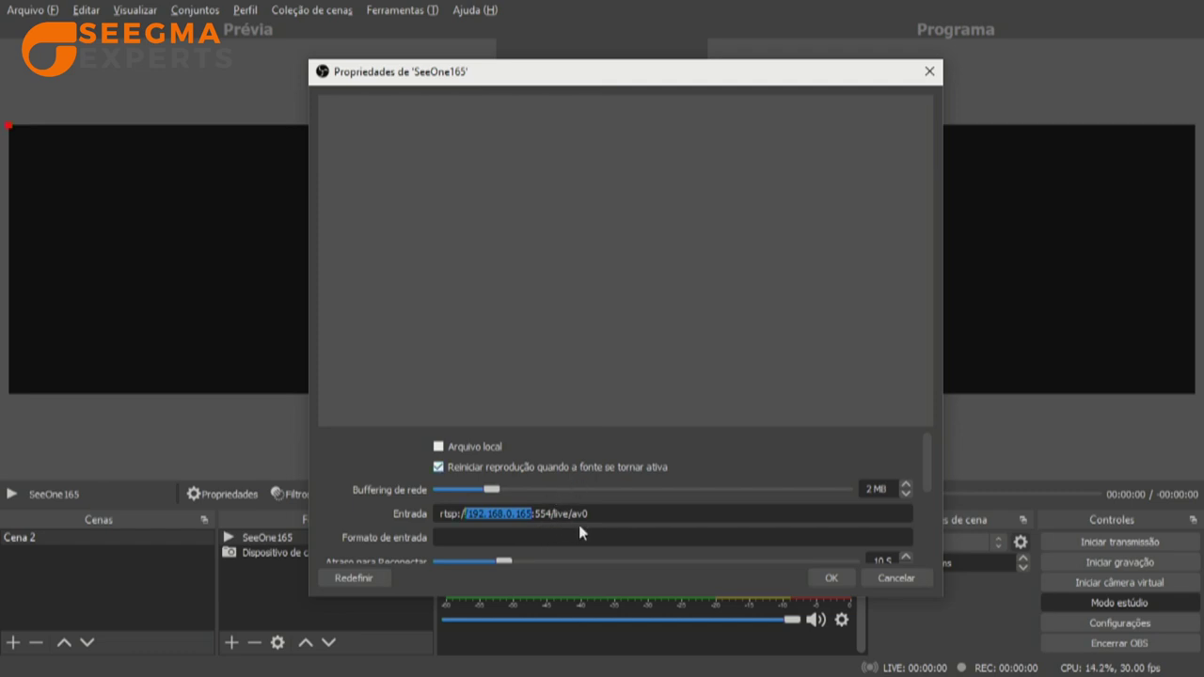
- Review the full RTSP address in the input field of the SeeOne165 source
left_click(605, 513)
left_click_drag(621, 513, 462, 512)
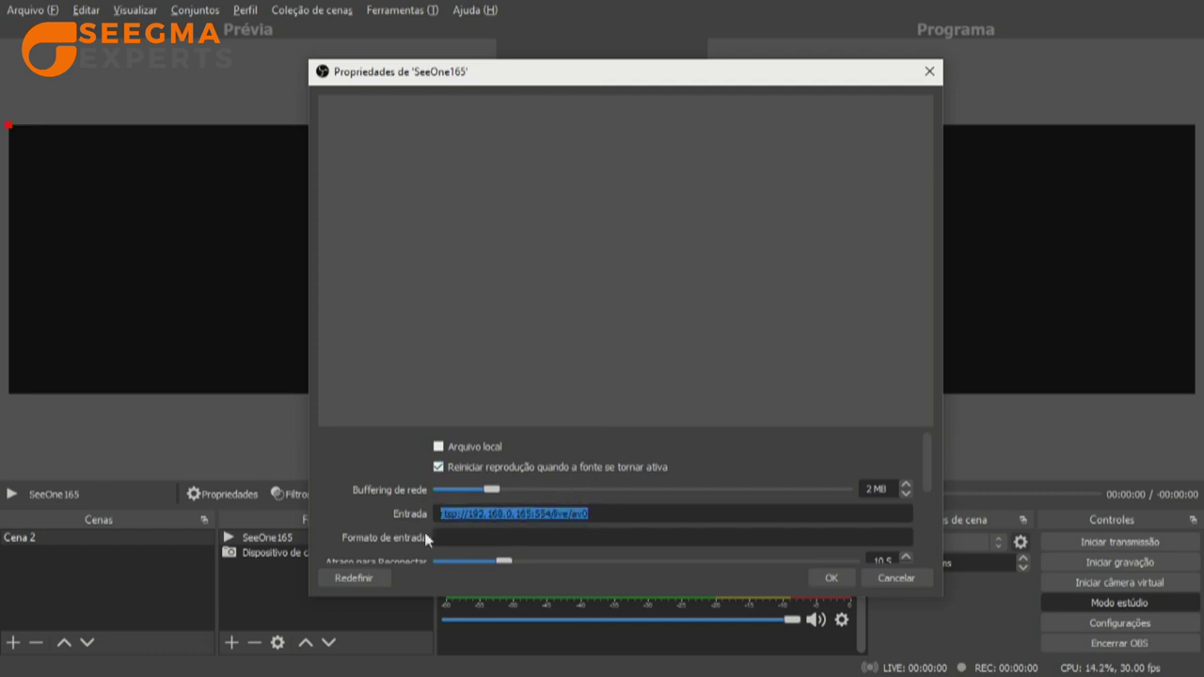
left_click(601, 517)
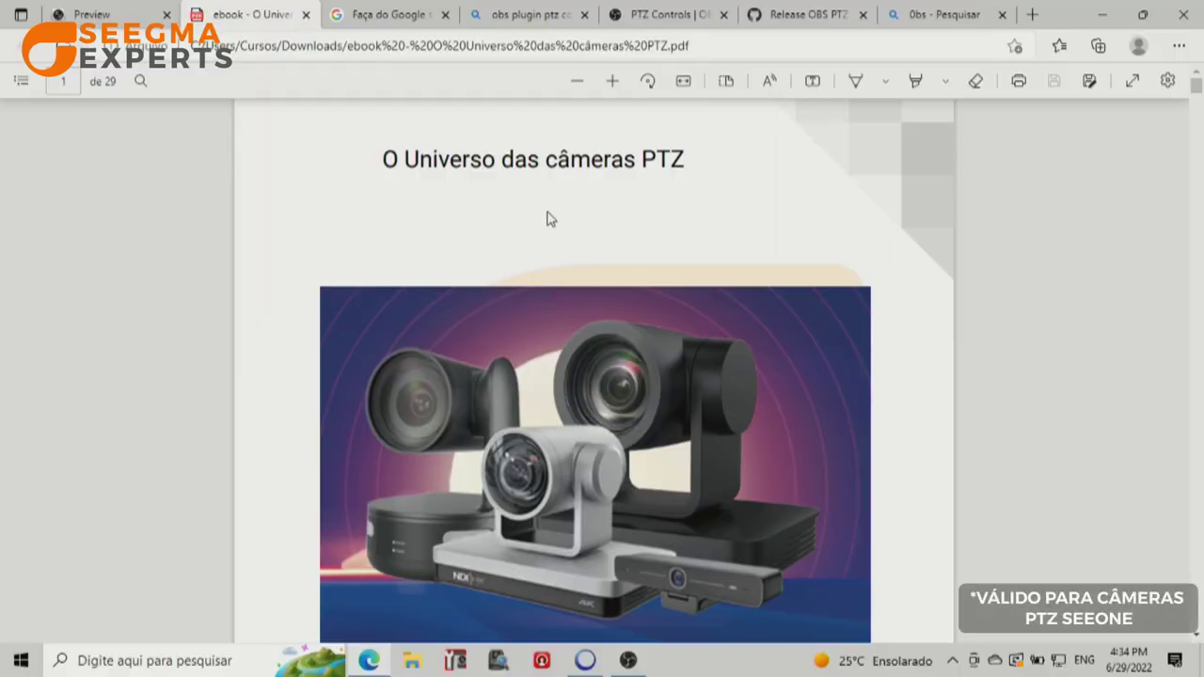
- Show the page thumbnails of the PTZ camera ebook and look through the cover and the pan and tilt explanations
scroll(552, 223, "down", 4)
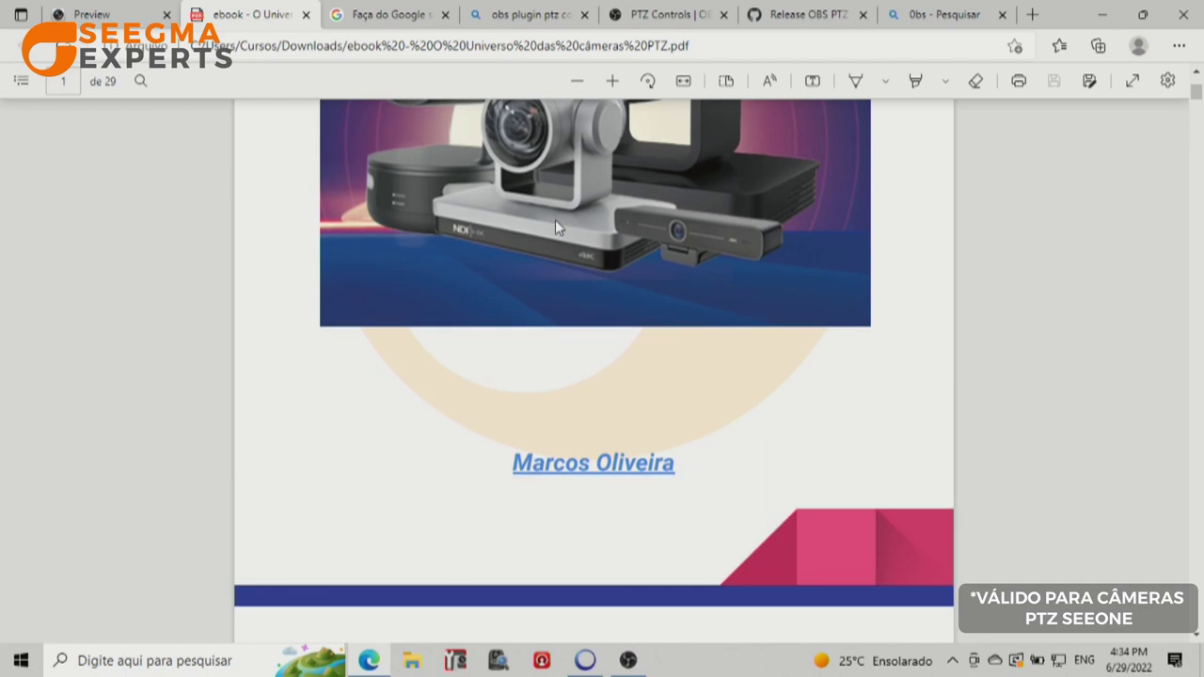
scroll(559, 212, "up", 3)
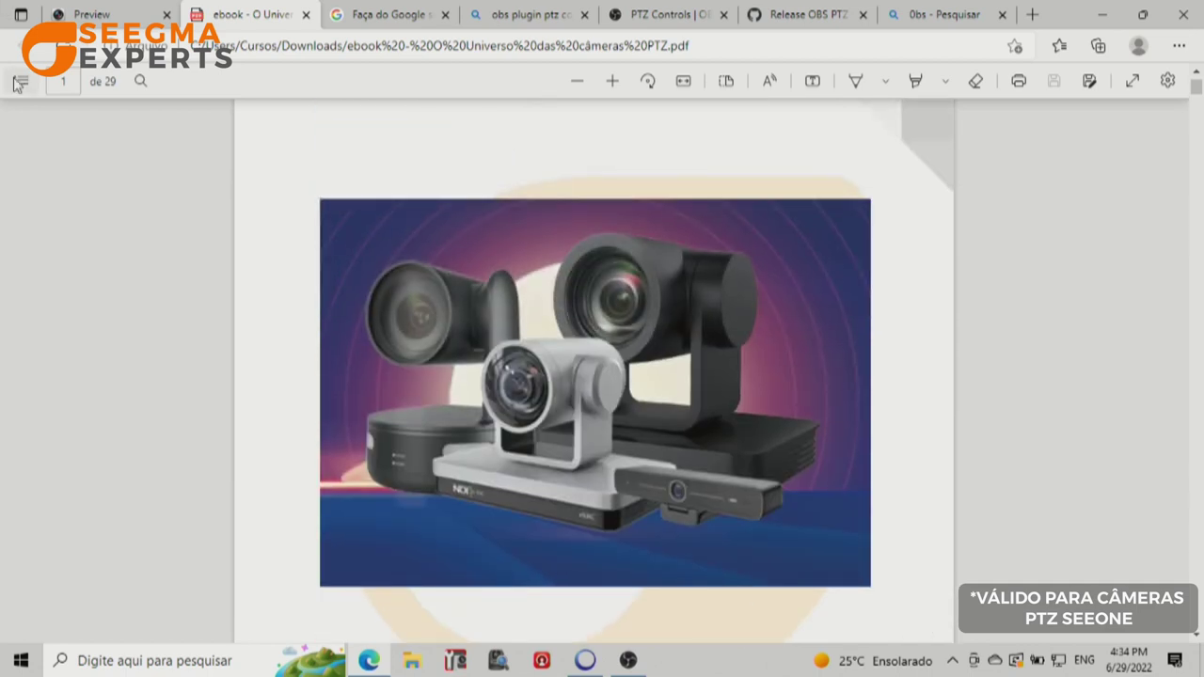
left_click(19, 82)
left_click_drag(277, 170, 272, 541)
scroll(464, 446, "up", 1)
scroll(468, 449, "down", 4)
scroll(468, 450, "down", 12)
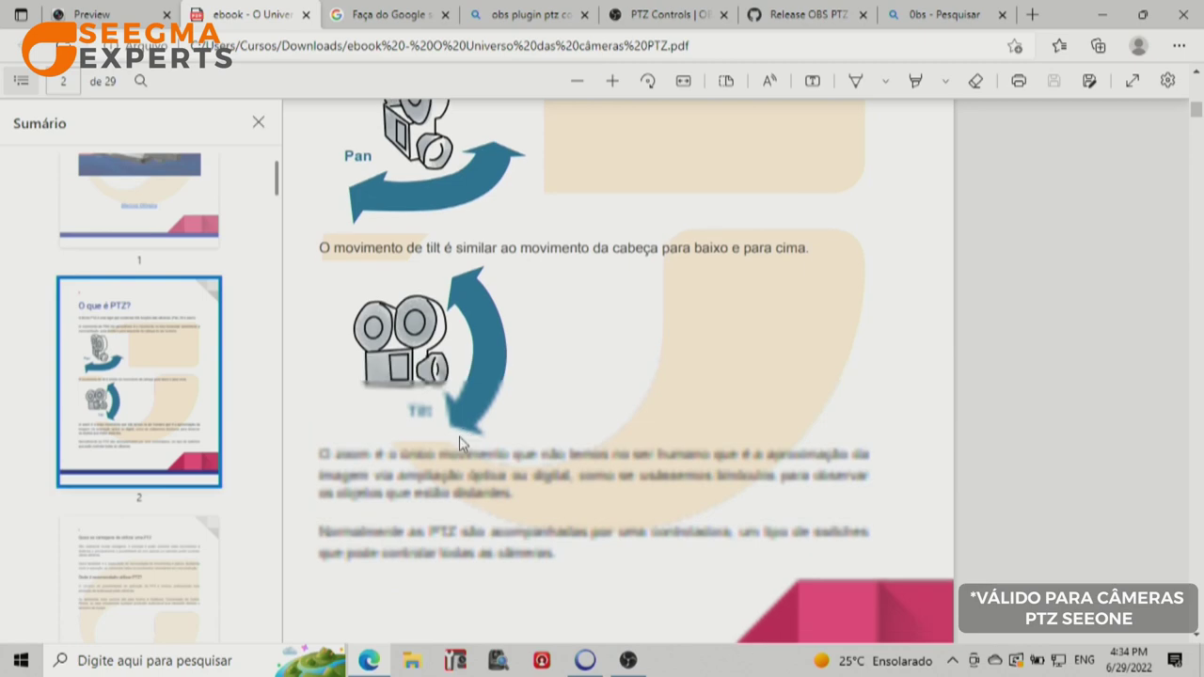
- Skim the ebook's pages on the advantages of PTZ cameras, the serial, IP and NDI types, and choosing a model
scroll(456, 428, "down", 10)
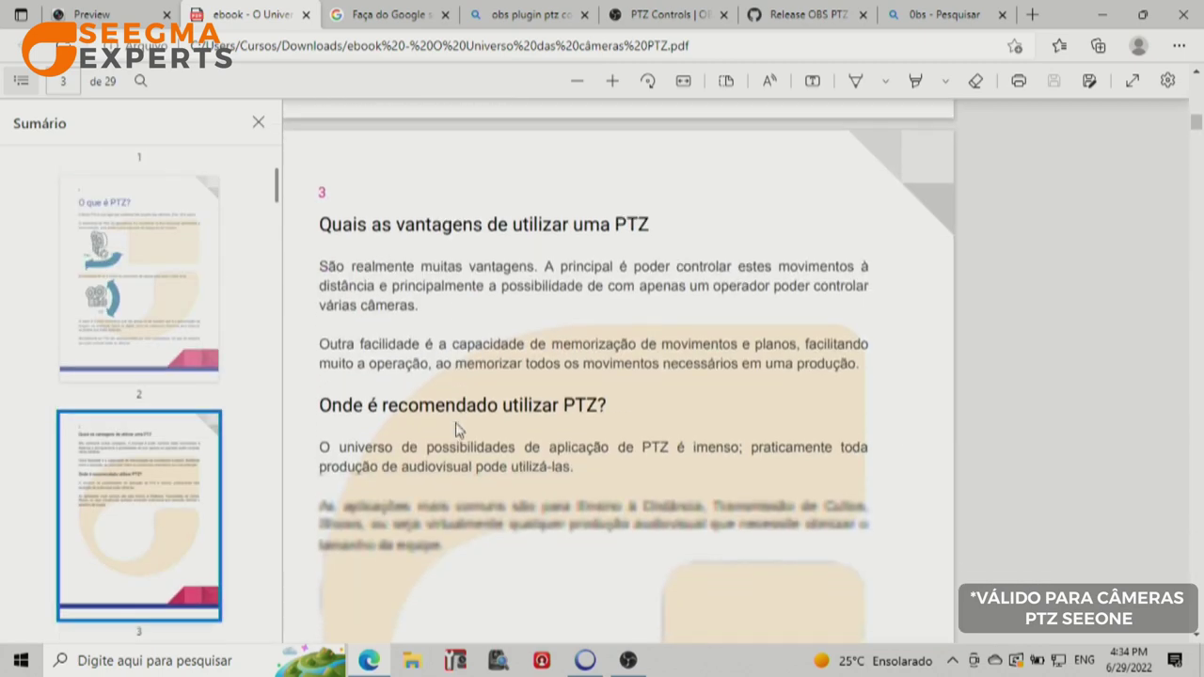
scroll(462, 420, "down", 5)
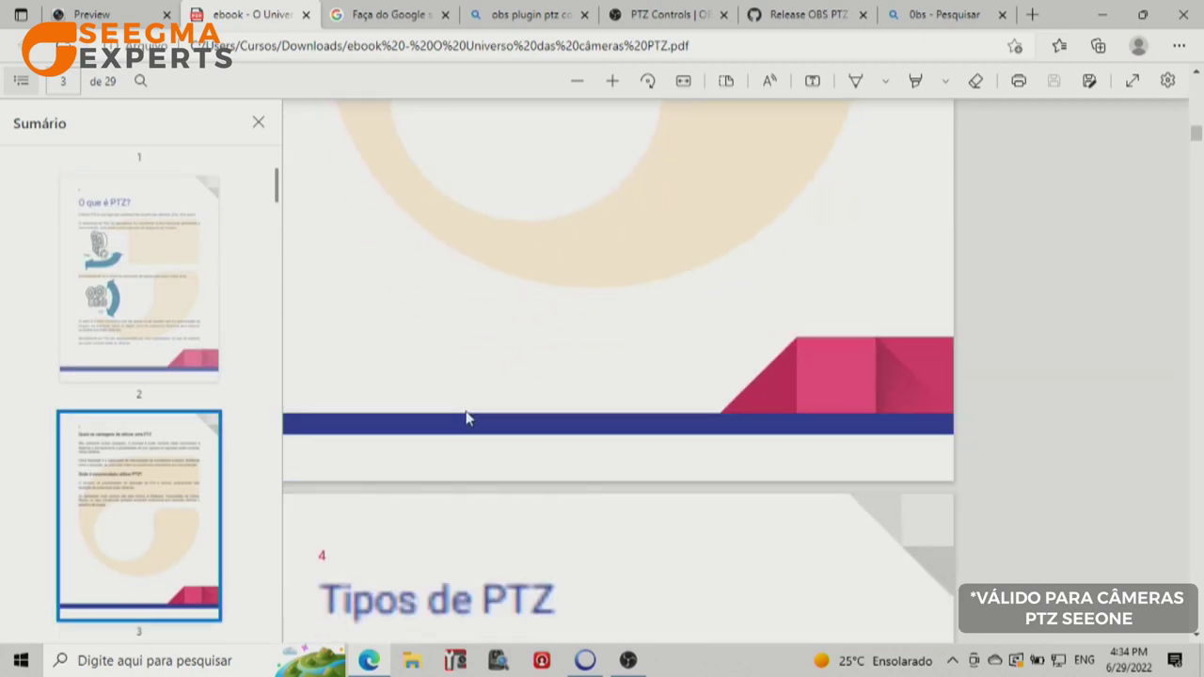
scroll(421, 336, "down", 15)
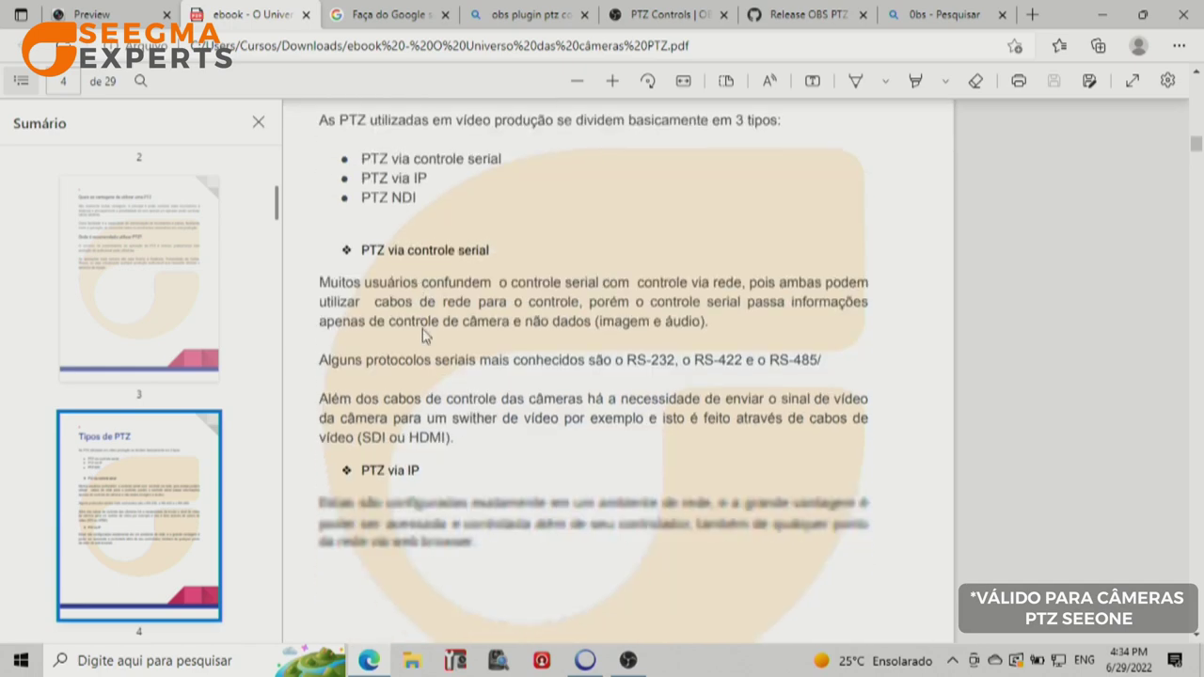
scroll(432, 331, "down", 15)
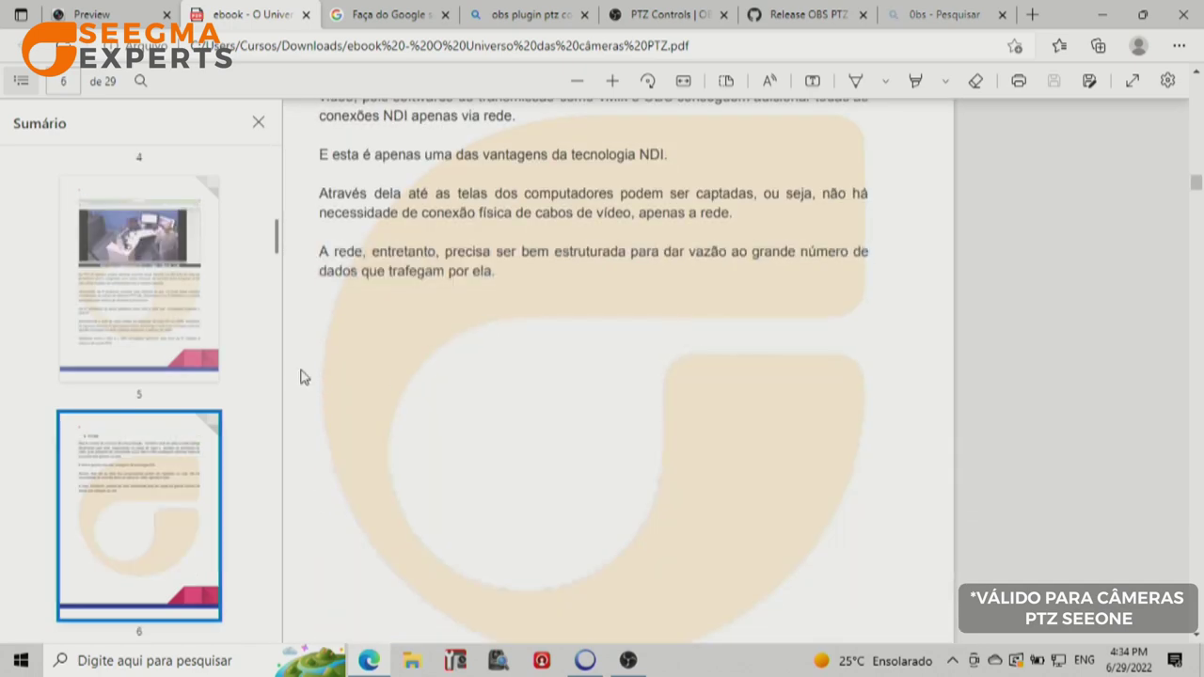
scroll(546, 365, "up", 15)
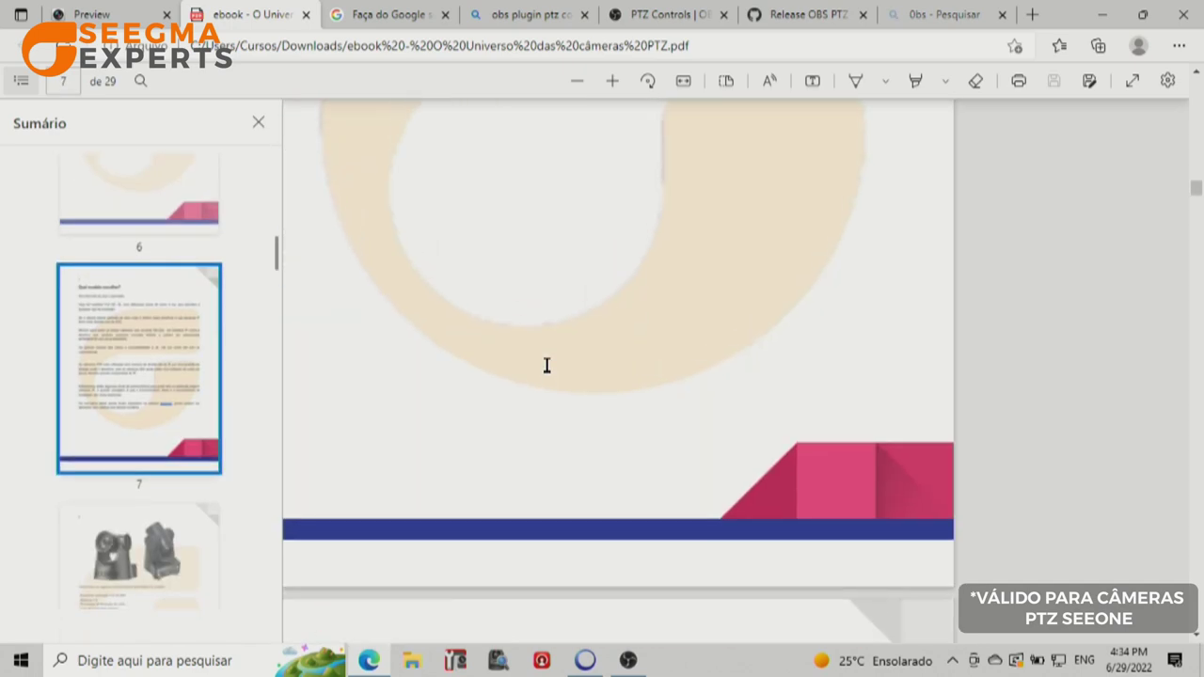
scroll(551, 365, "down", 15)
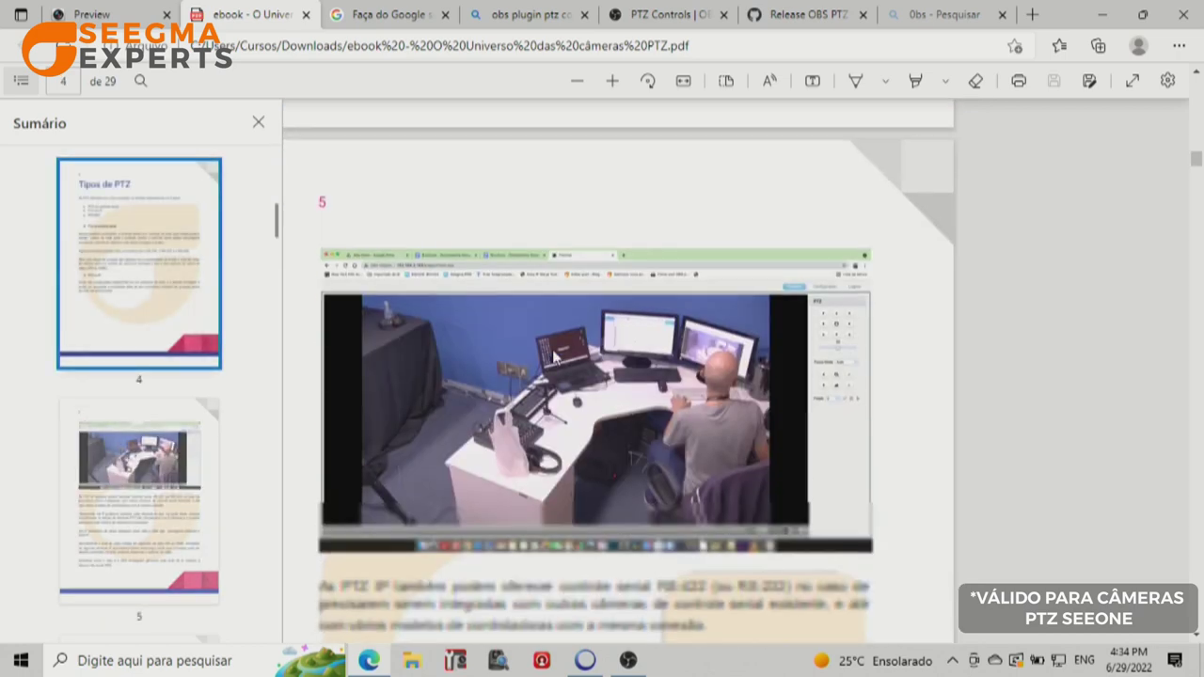
scroll(556, 354, "down", 10)
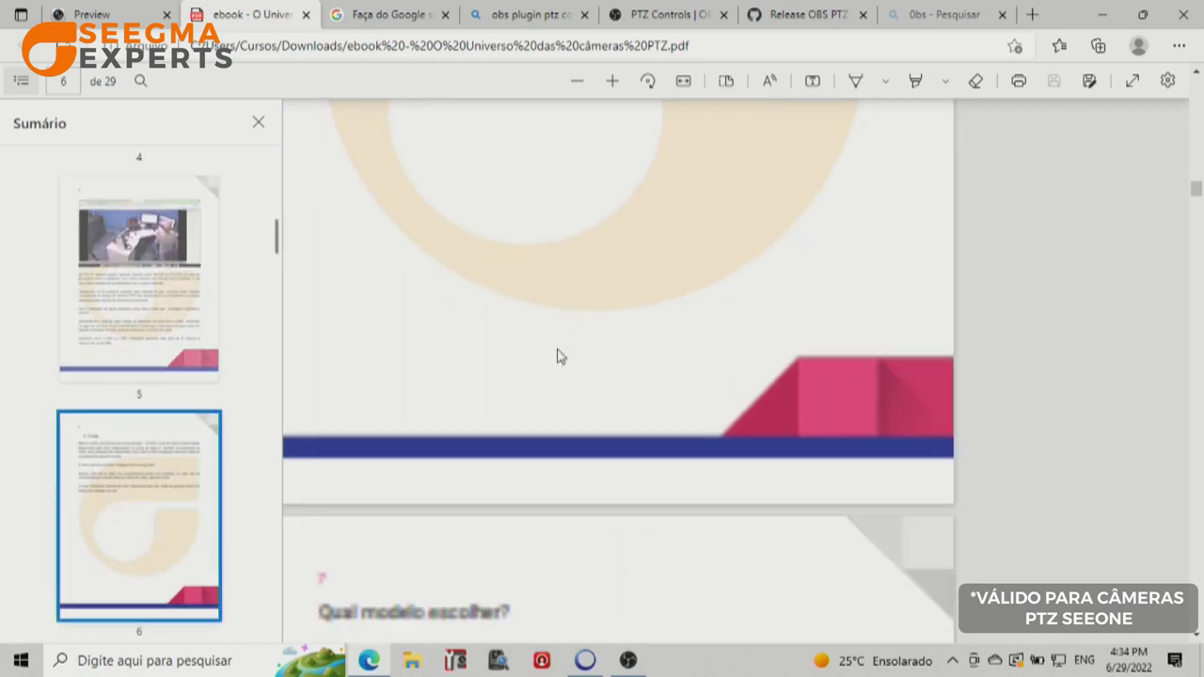
scroll(559, 354, "down", 10)
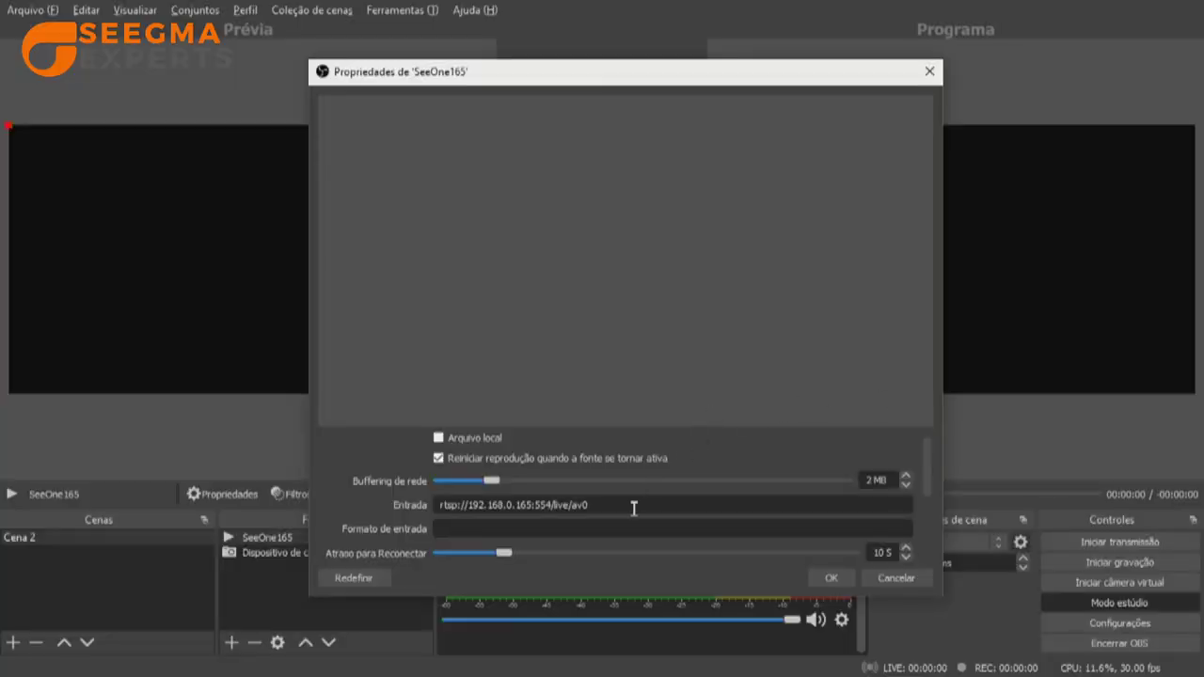
- Review the remaining playback options of the SeeOne165 media source and accept its properties
left_click_drag(928, 491, 929, 574)
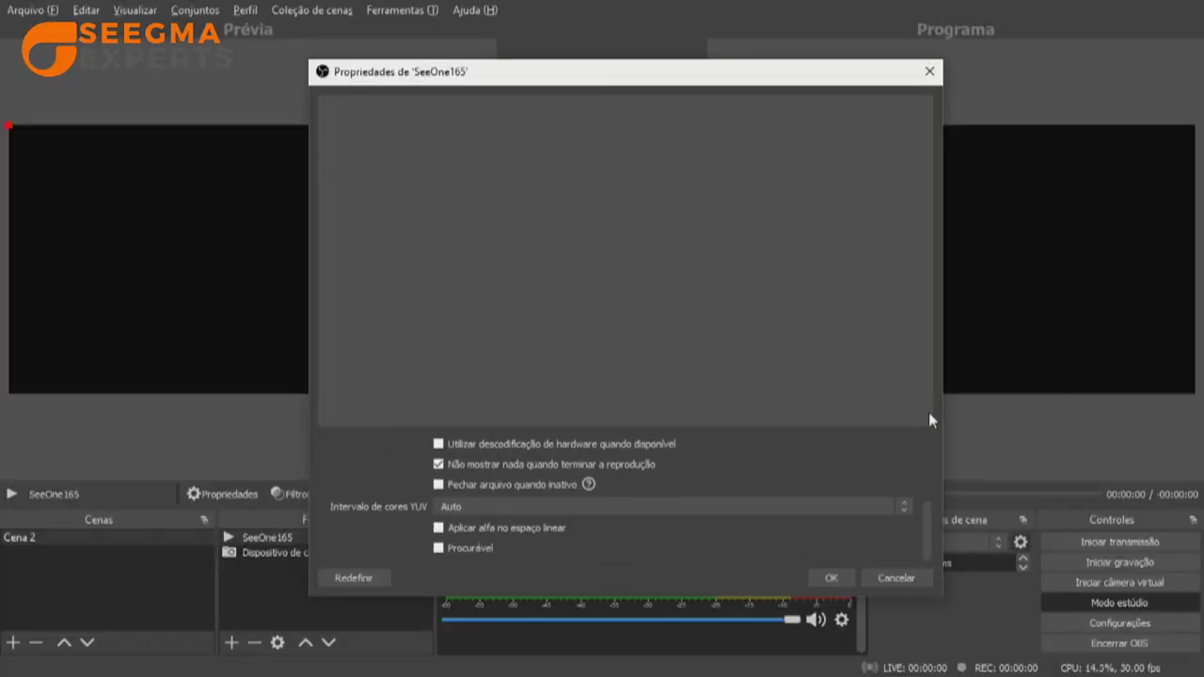
left_click(832, 578)
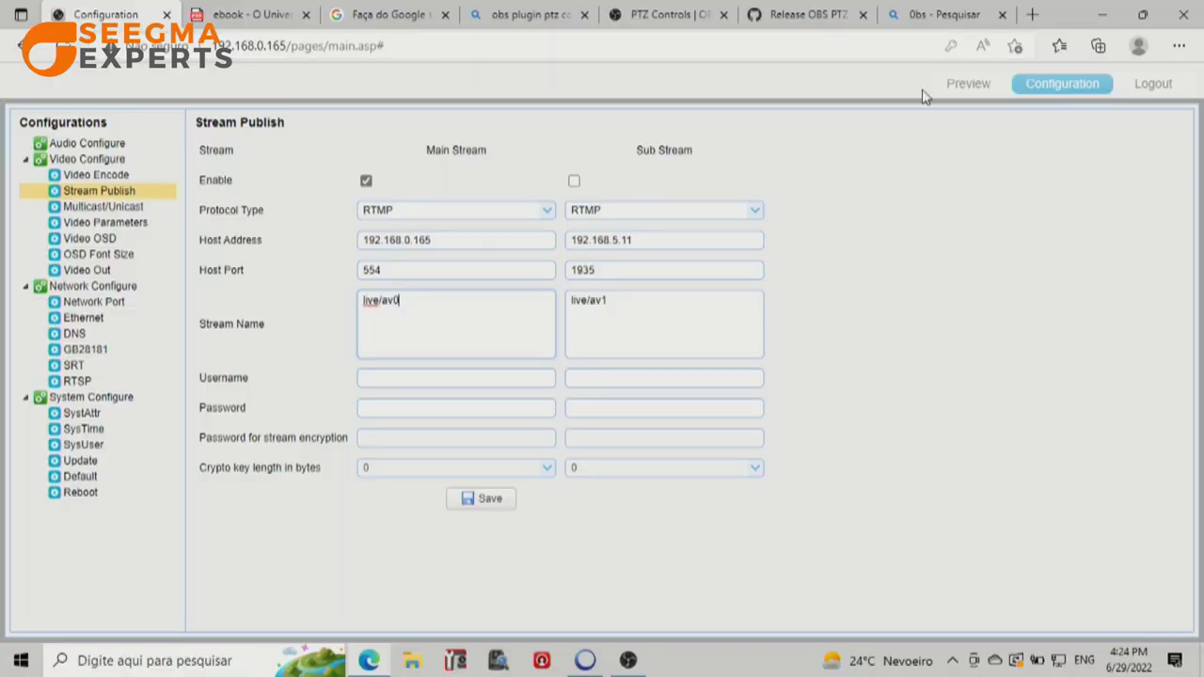
- In the camera's web interface, use the live preview's PTZ controls to pan the camera right and zoom in
left_click(968, 84)
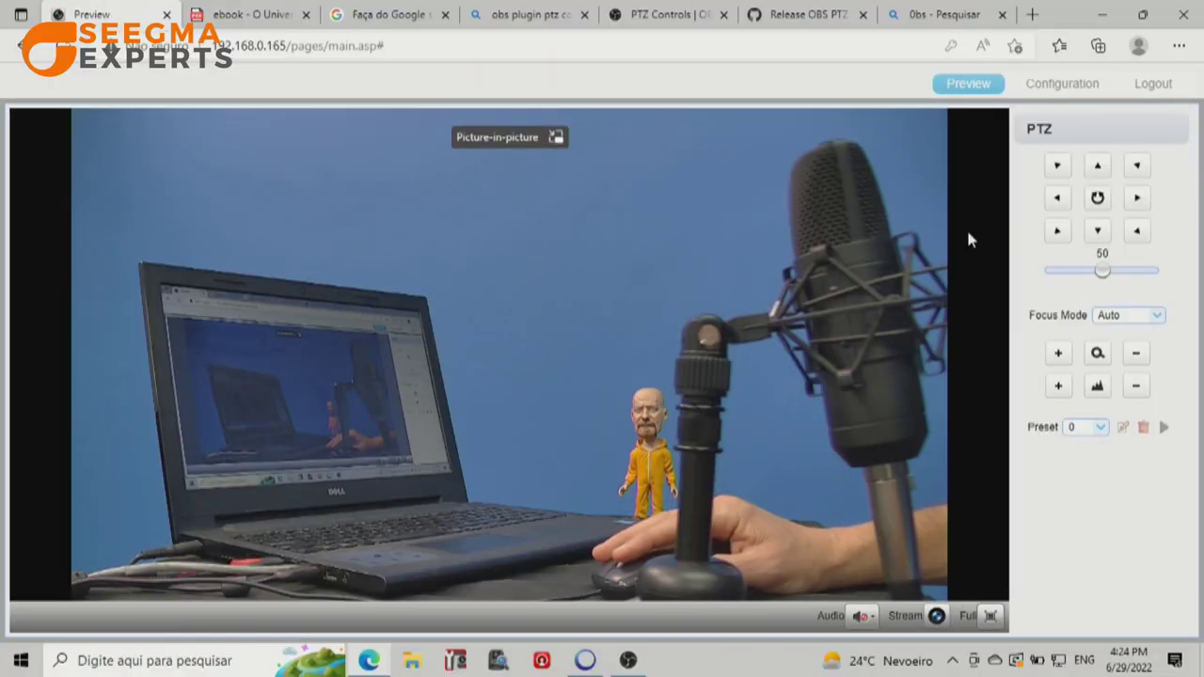
left_click(1139, 202)
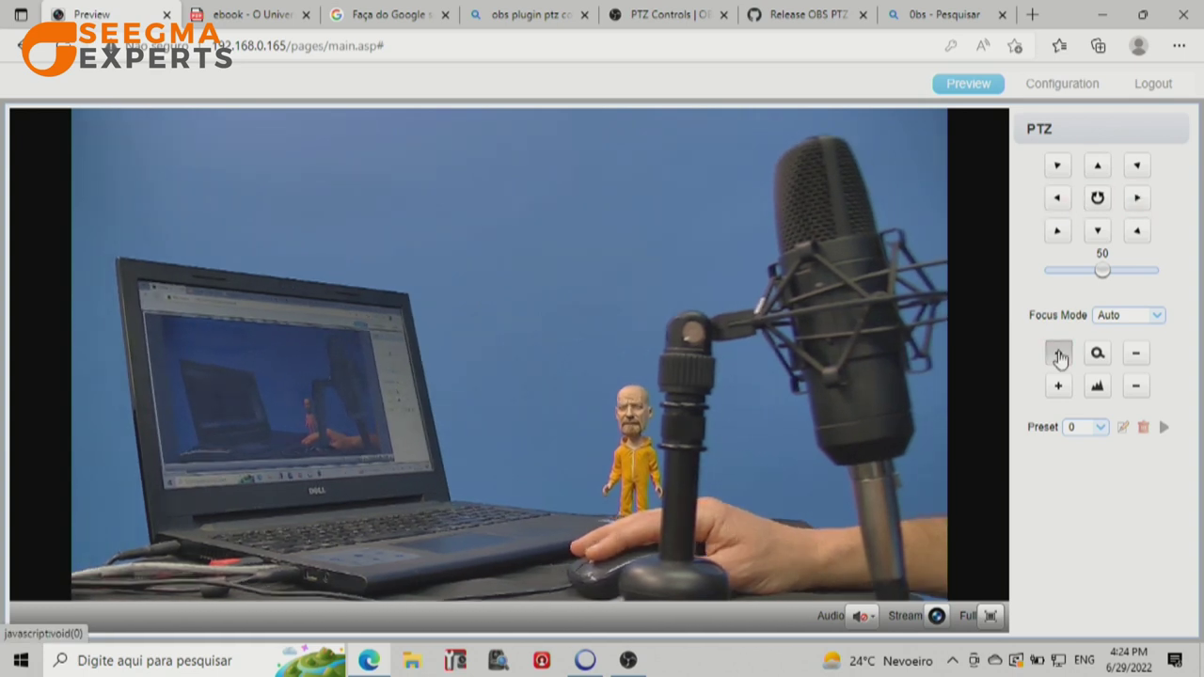
left_click(1058, 355)
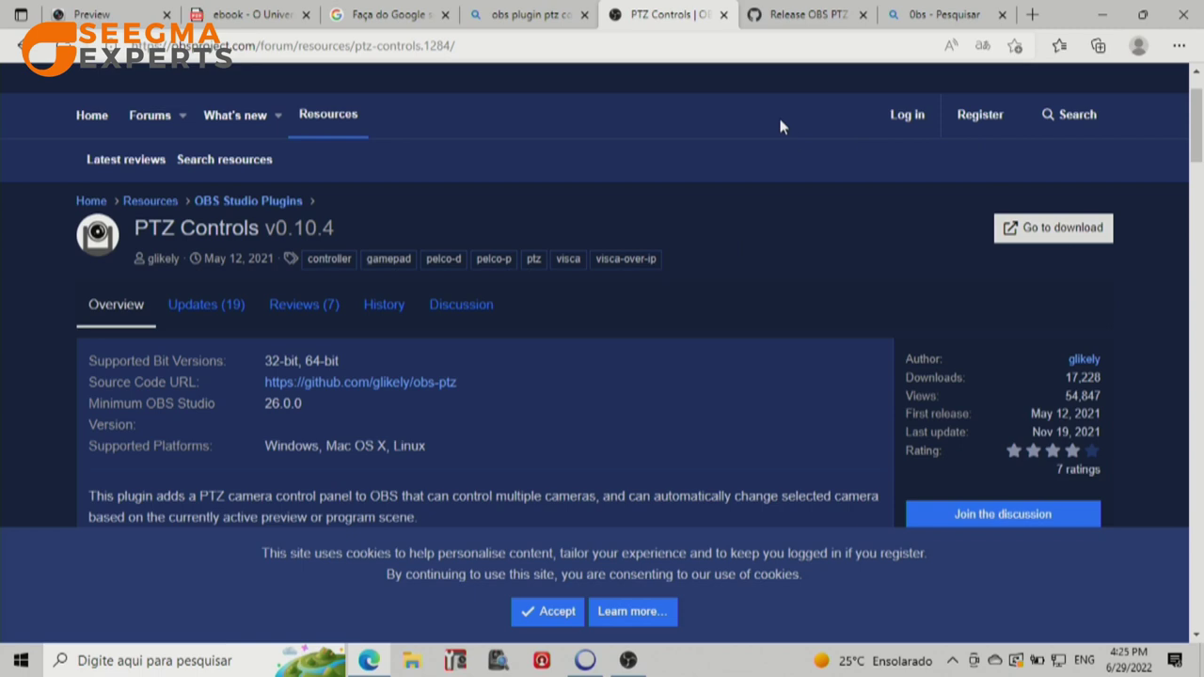
- Switch to OBS Studio and display the PTZ Controls dock
left_click(628, 662)
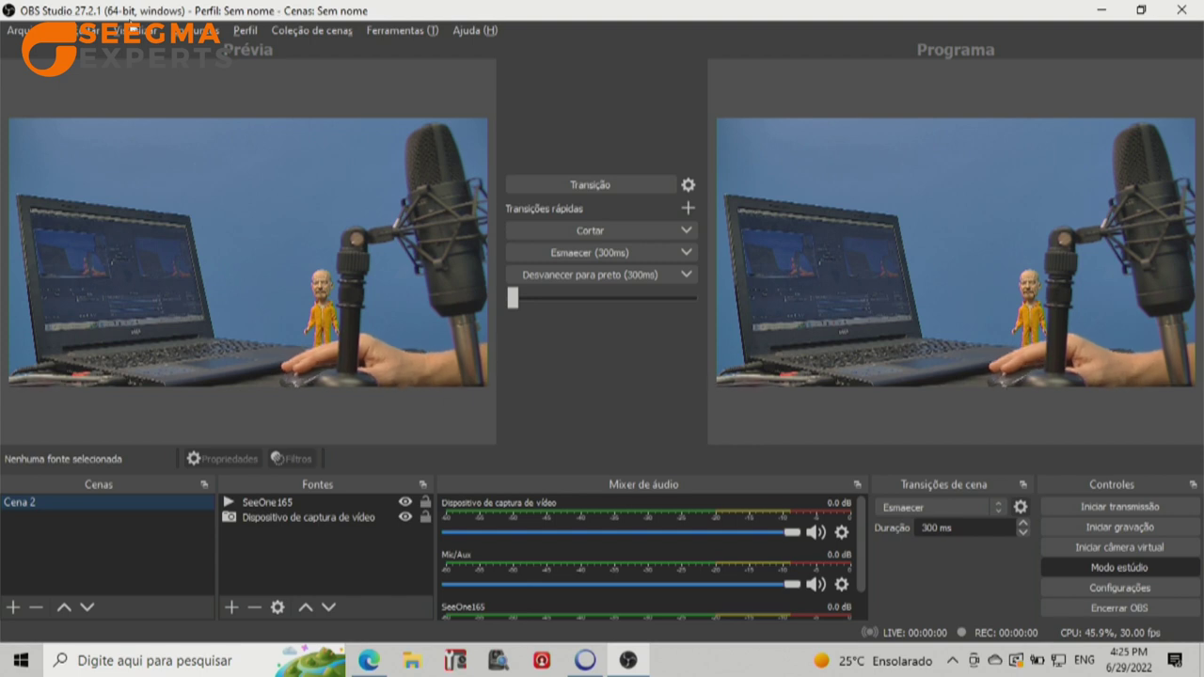
left_click(193, 31)
mouse_move(134, 38)
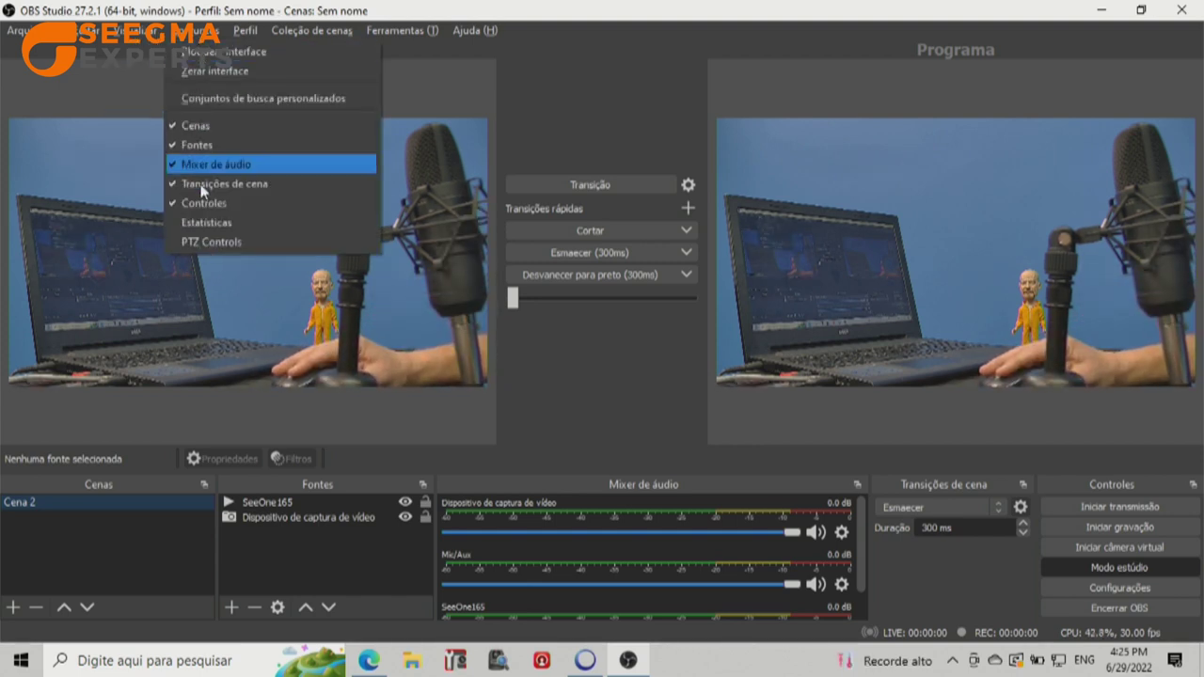
left_click(206, 243)
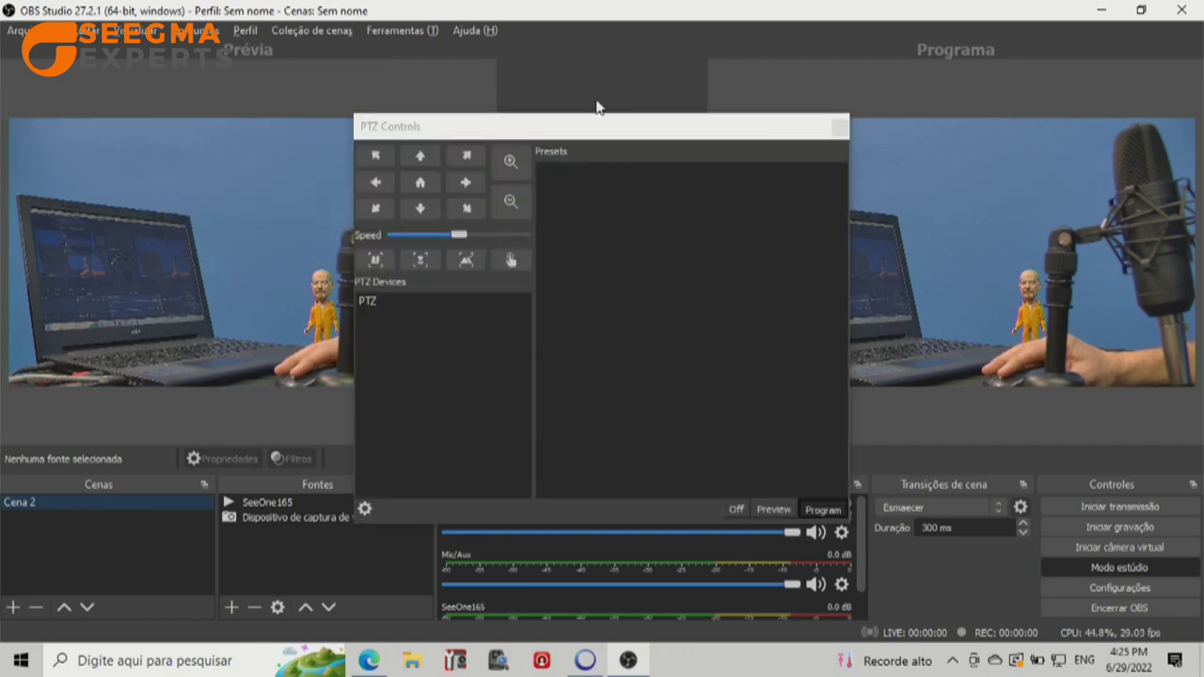
- Check the PTZ device's VISCA-over-IP address and UDP port in the PTZ device settings, and apply the settings
left_click(365, 509)
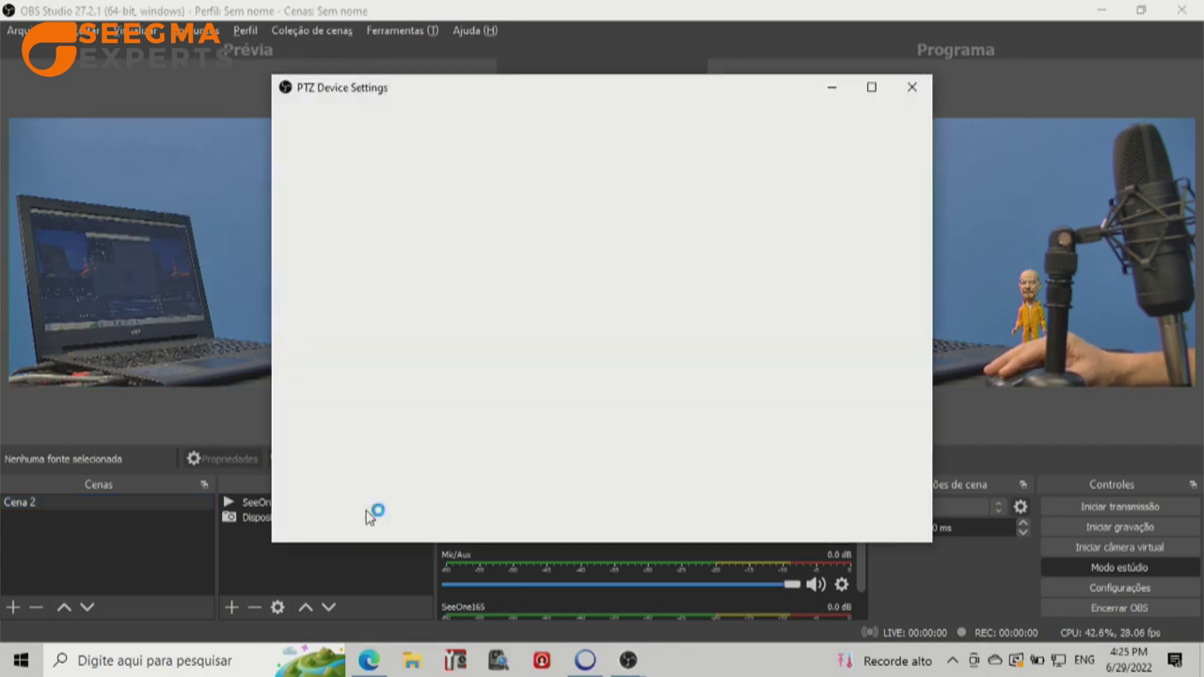
left_click(302, 157)
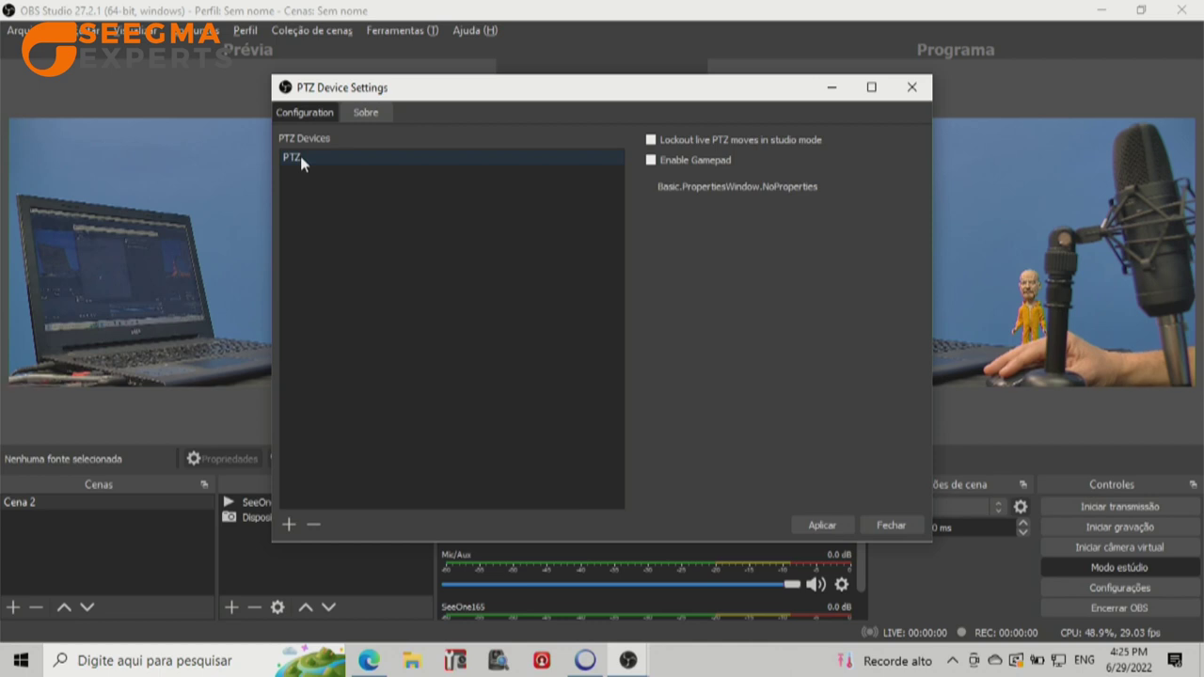
left_click(795, 220)
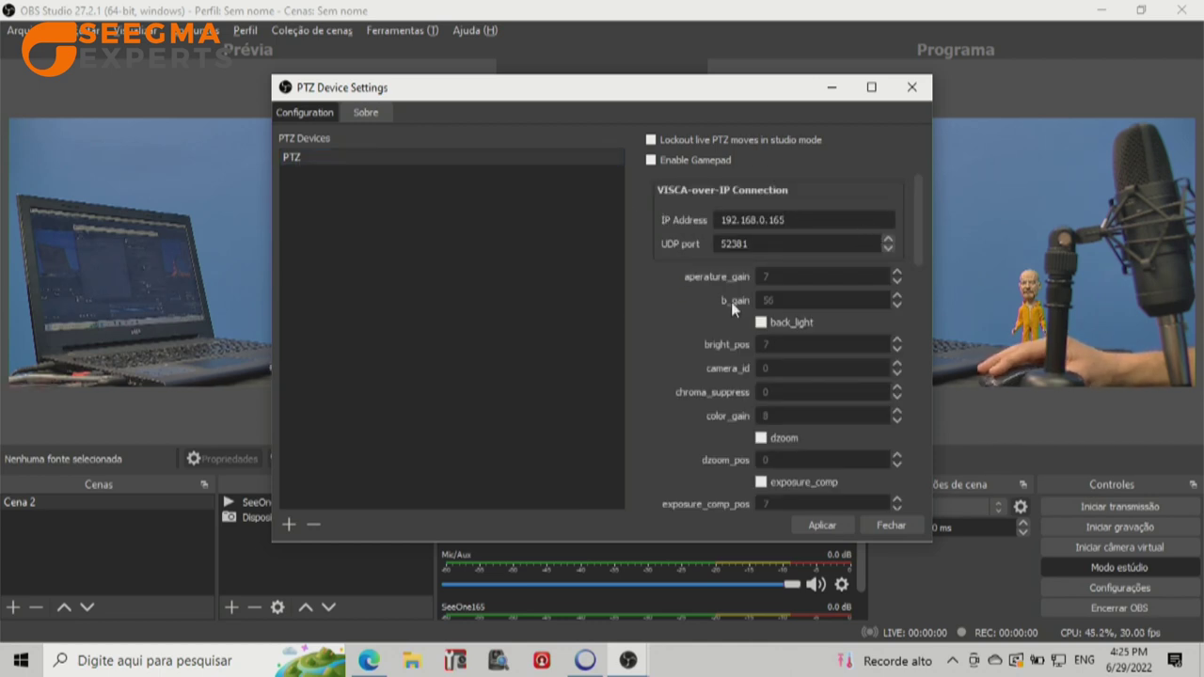
left_click(826, 523)
left_click(887, 527)
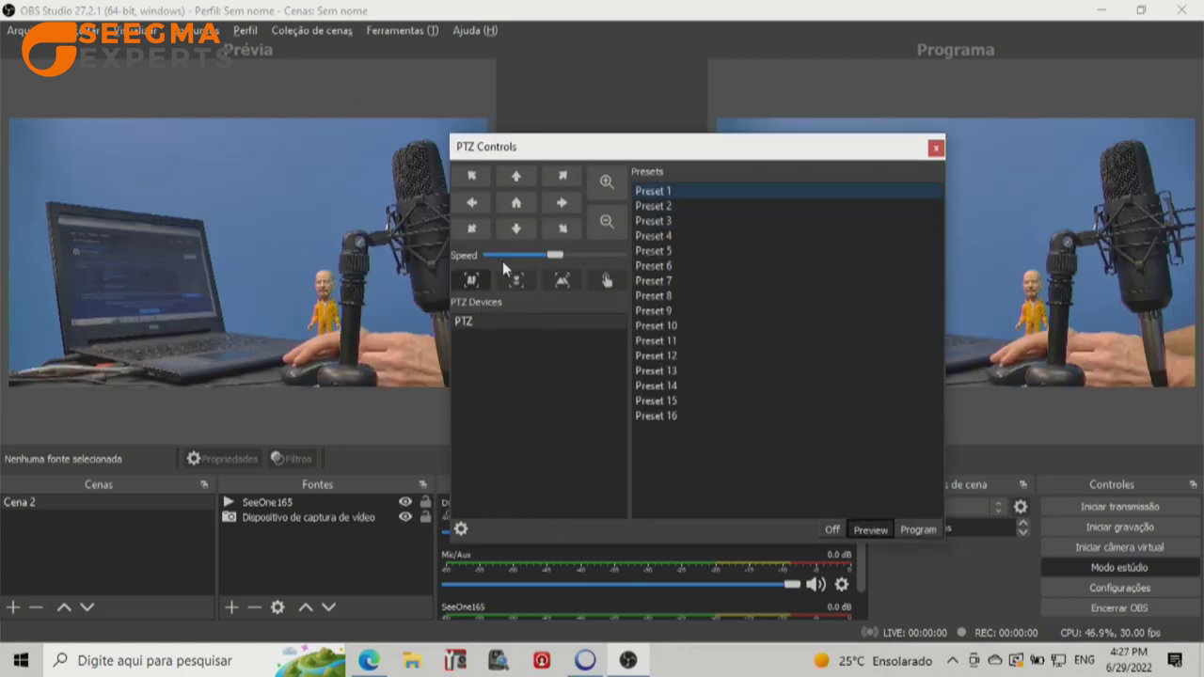
- View the rename, save and clear options for Preset 1 in PTZ Controls and dismiss them
right_click(663, 193)
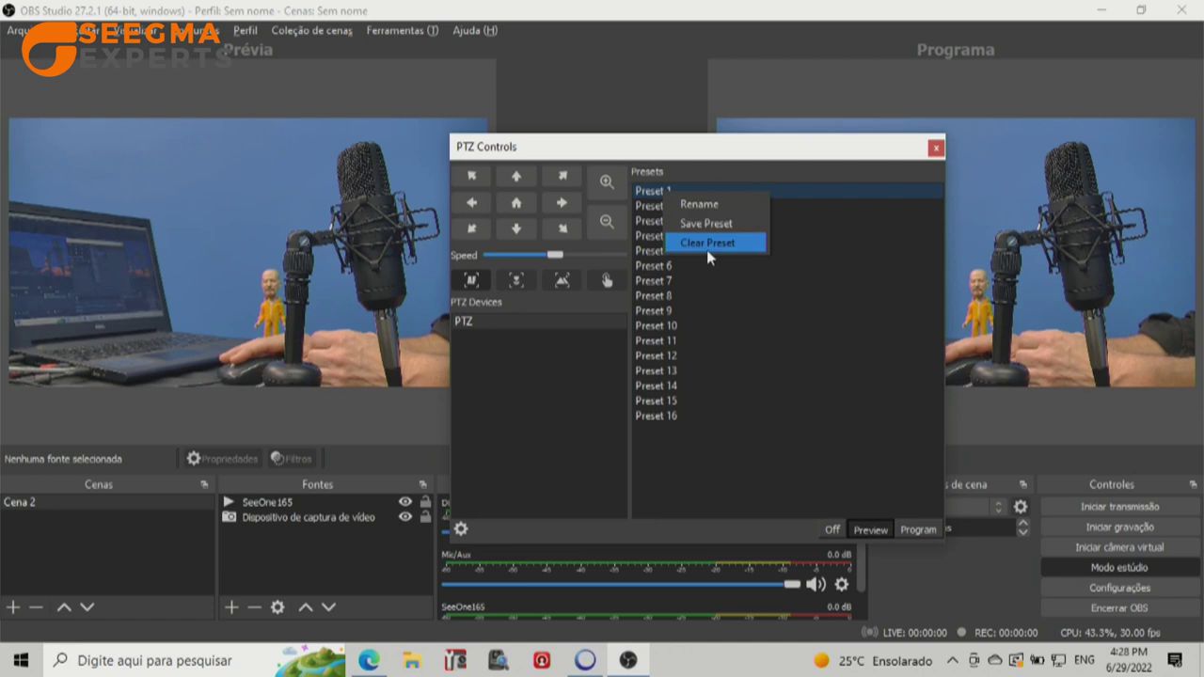
left_click(712, 325)
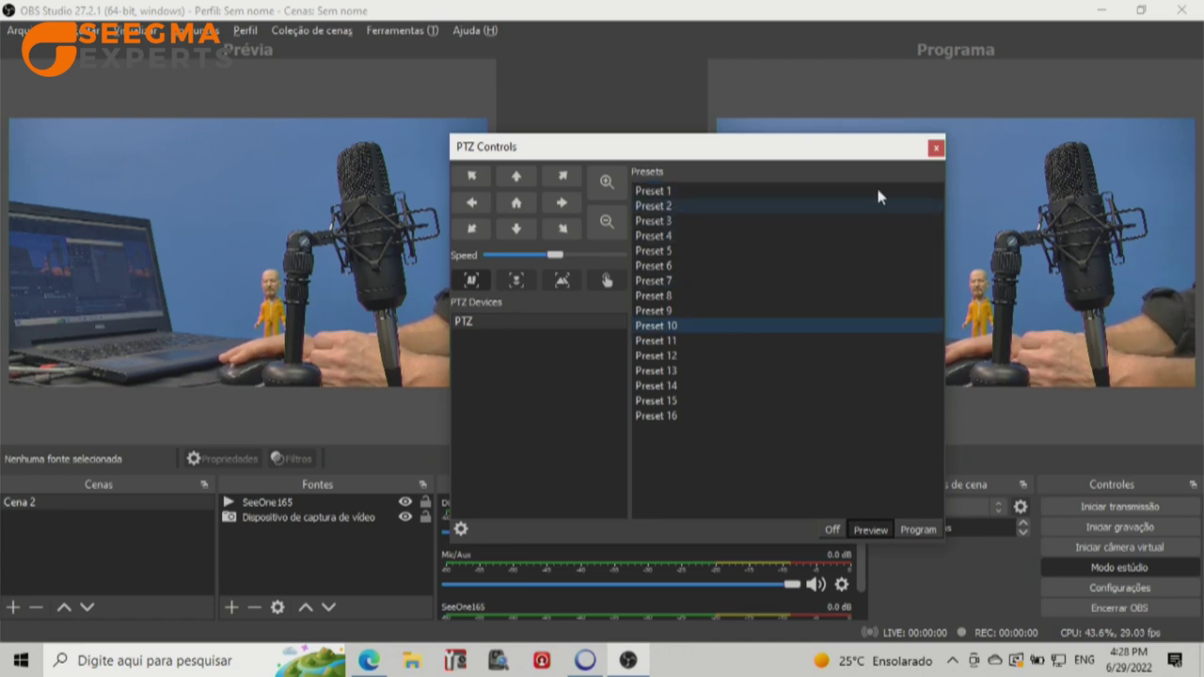